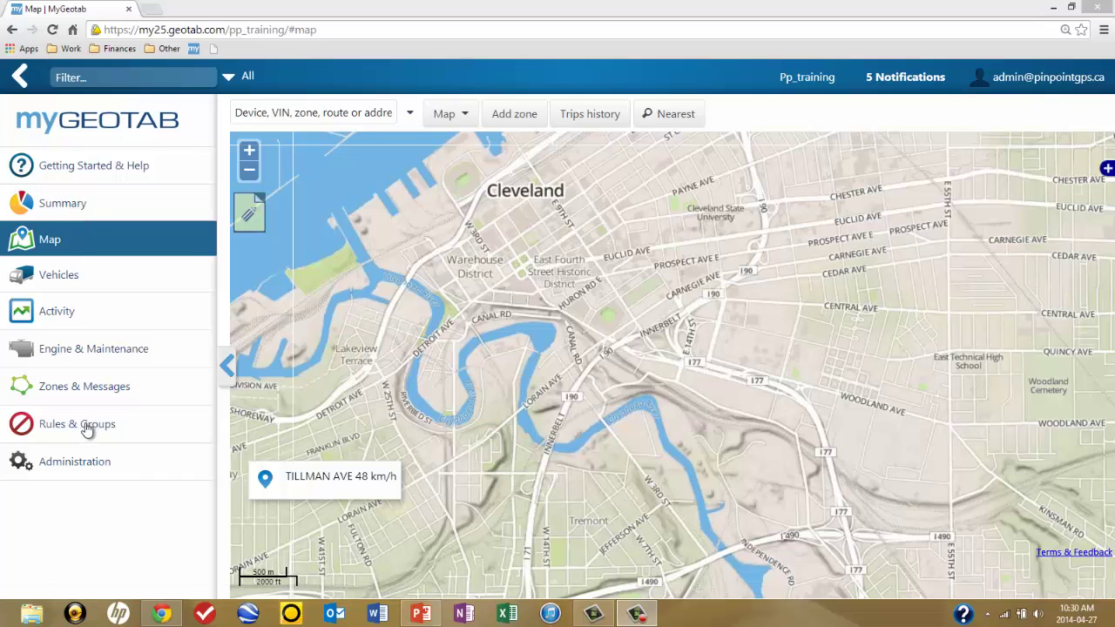
Go to the Exceptions page under Rules & Groups in the sidebar.
click(87, 426)
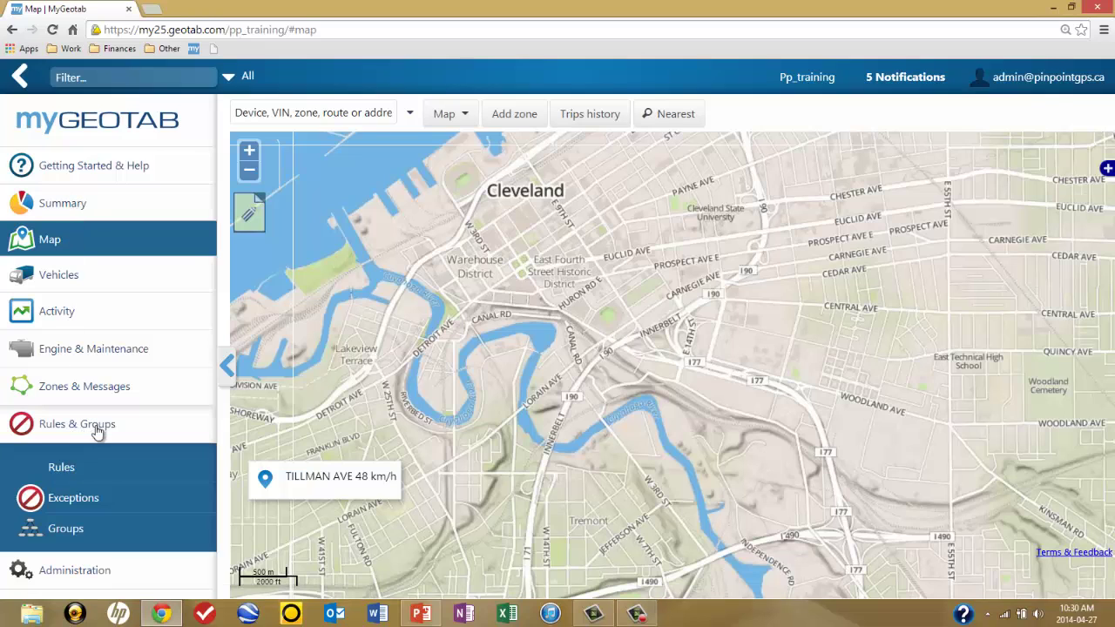
click(83, 503)
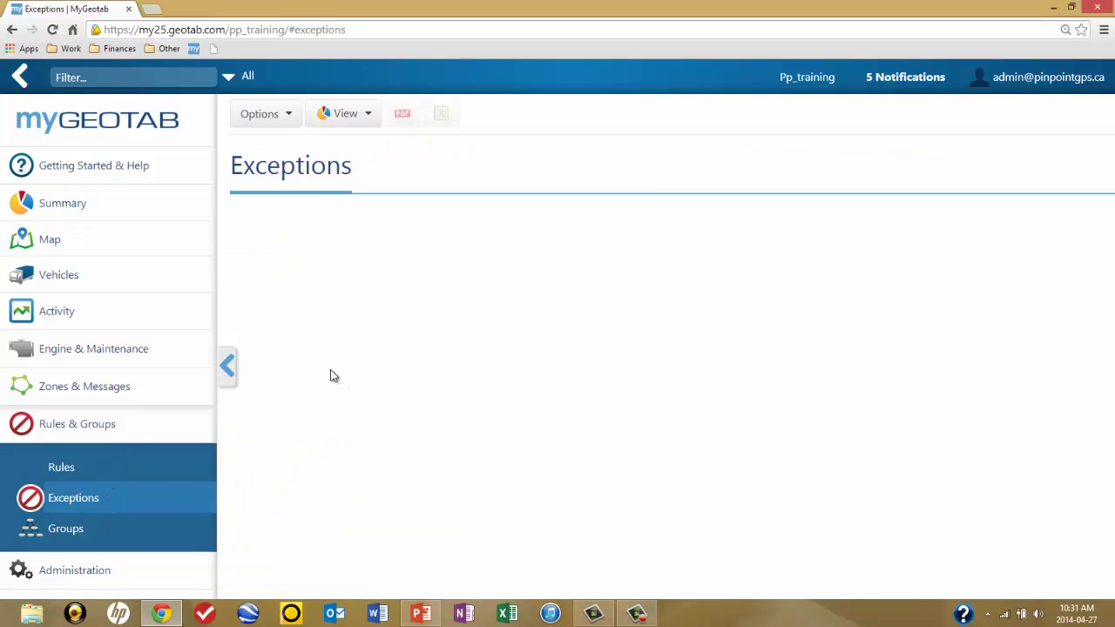
Open the exceptions report options and set the date period to Last week.
click(288, 116)
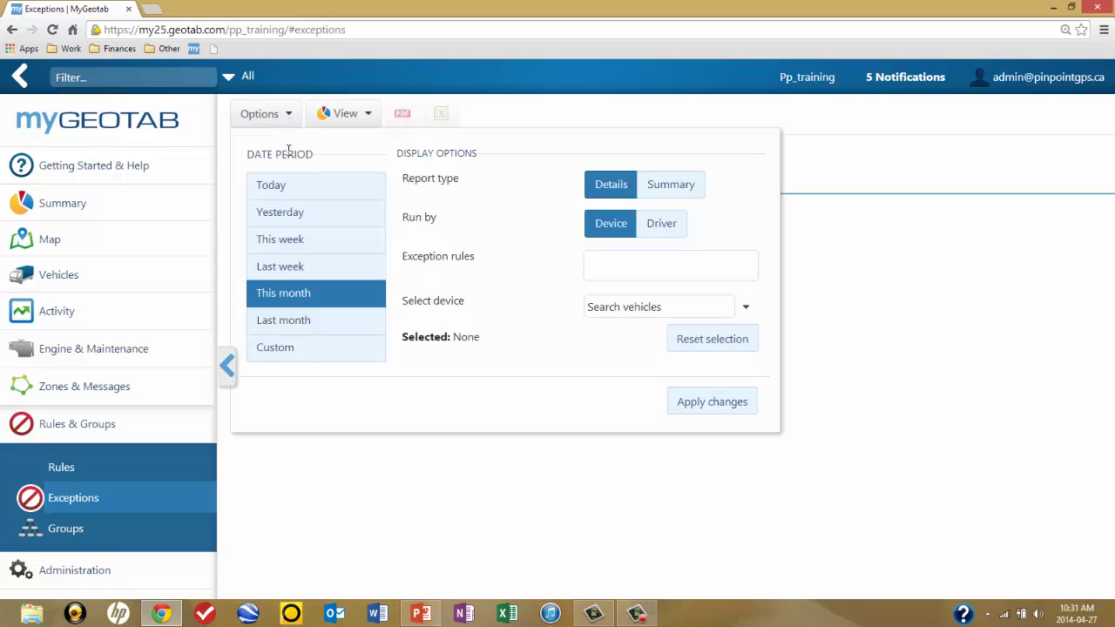
click(282, 270)
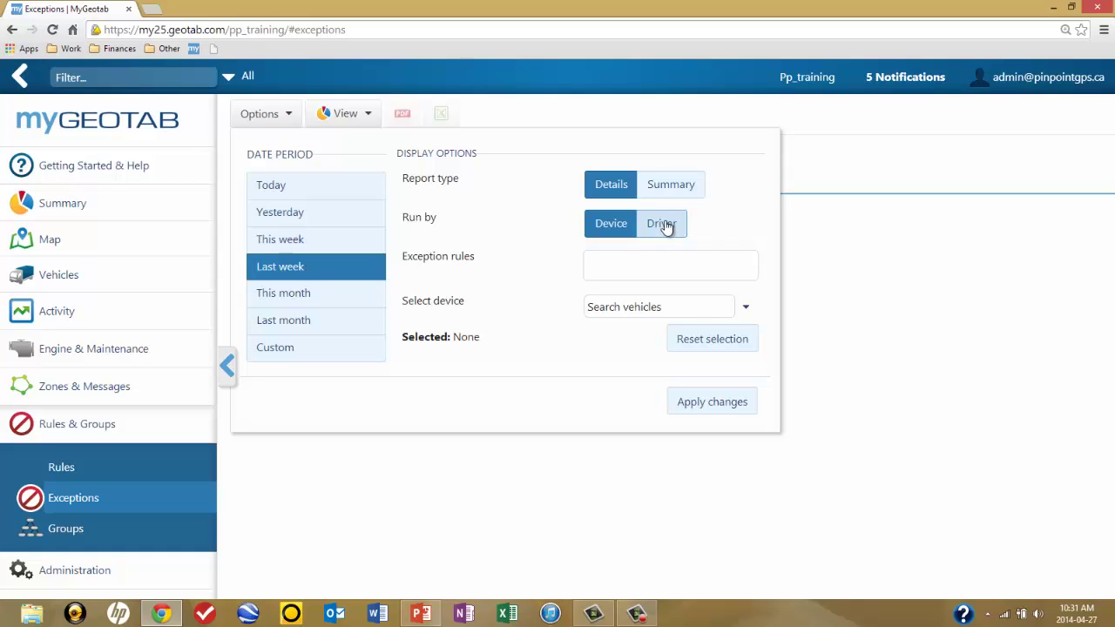
Choose After Hours Usage as the report's exception rule.
click(627, 259)
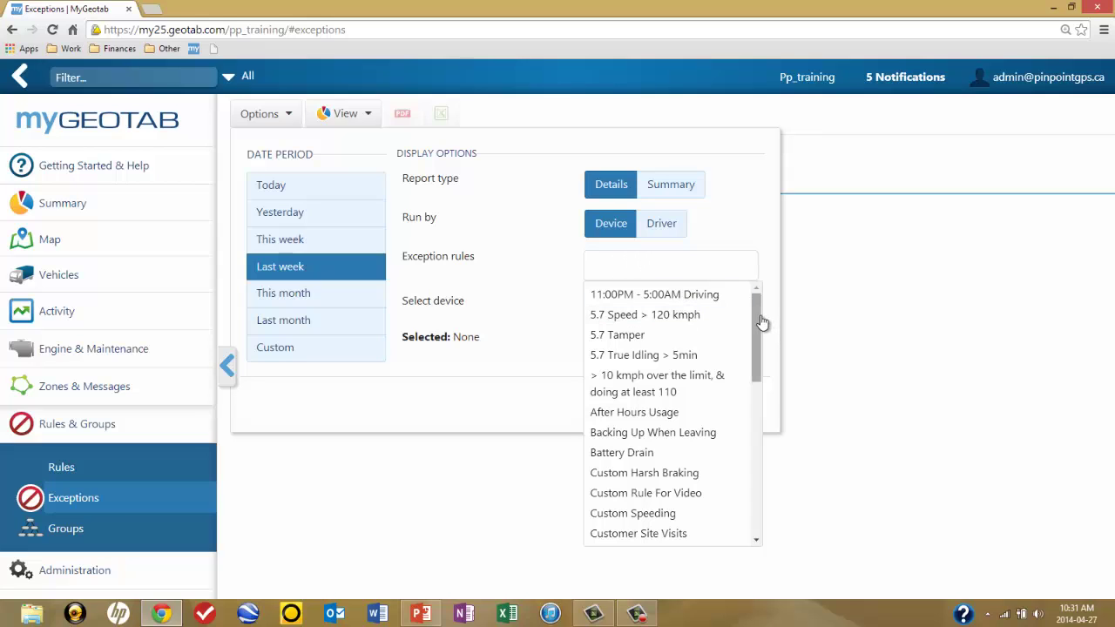
drag(762, 322, 759, 347)
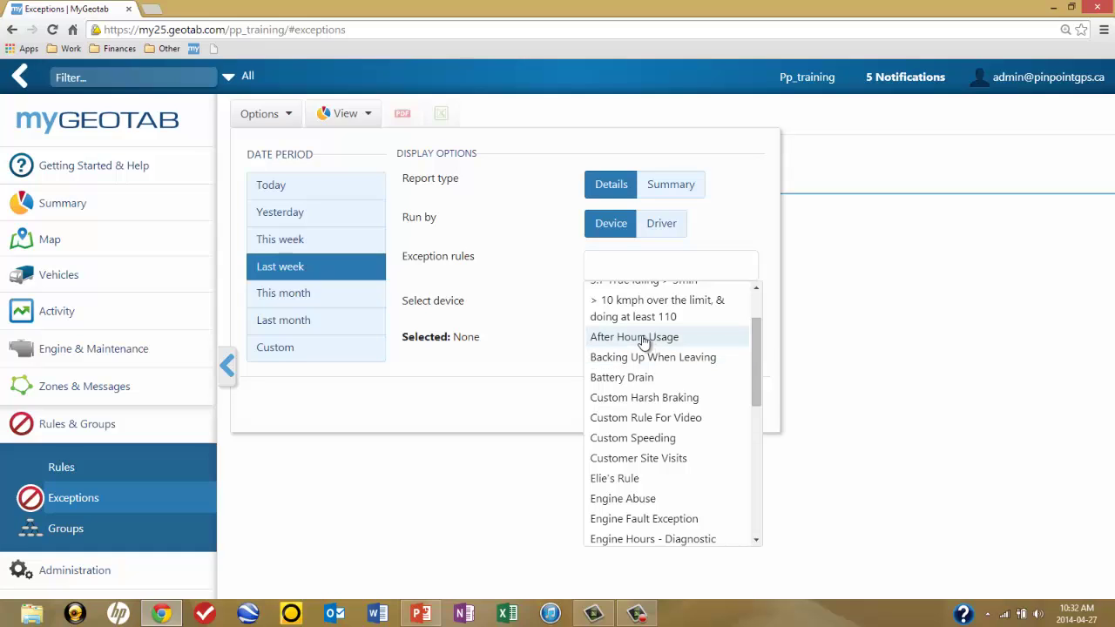
click(643, 340)
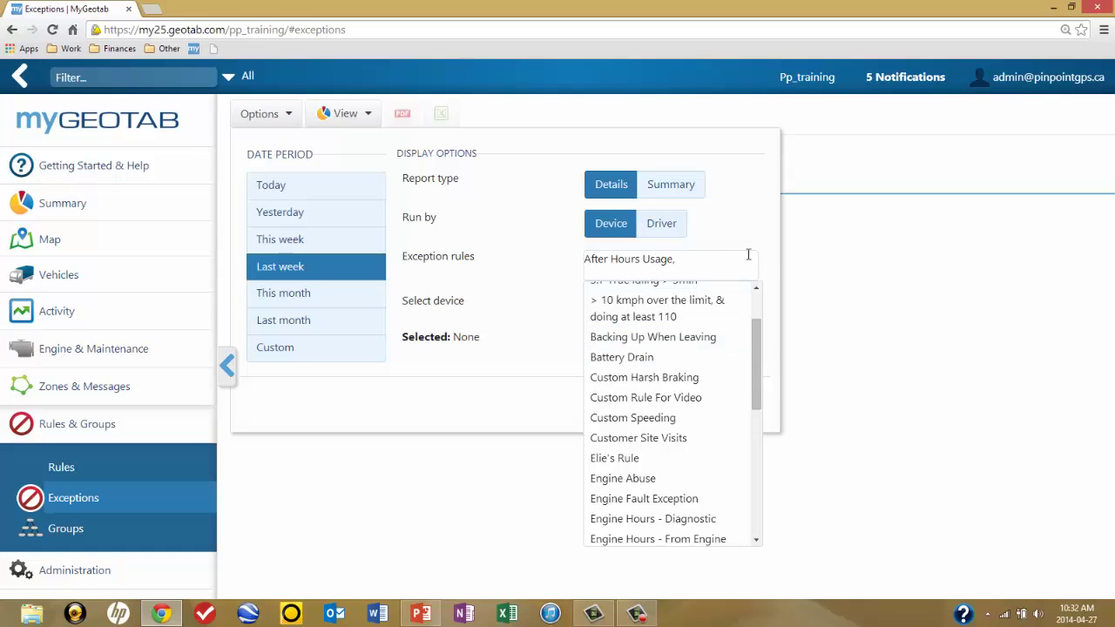
click(740, 221)
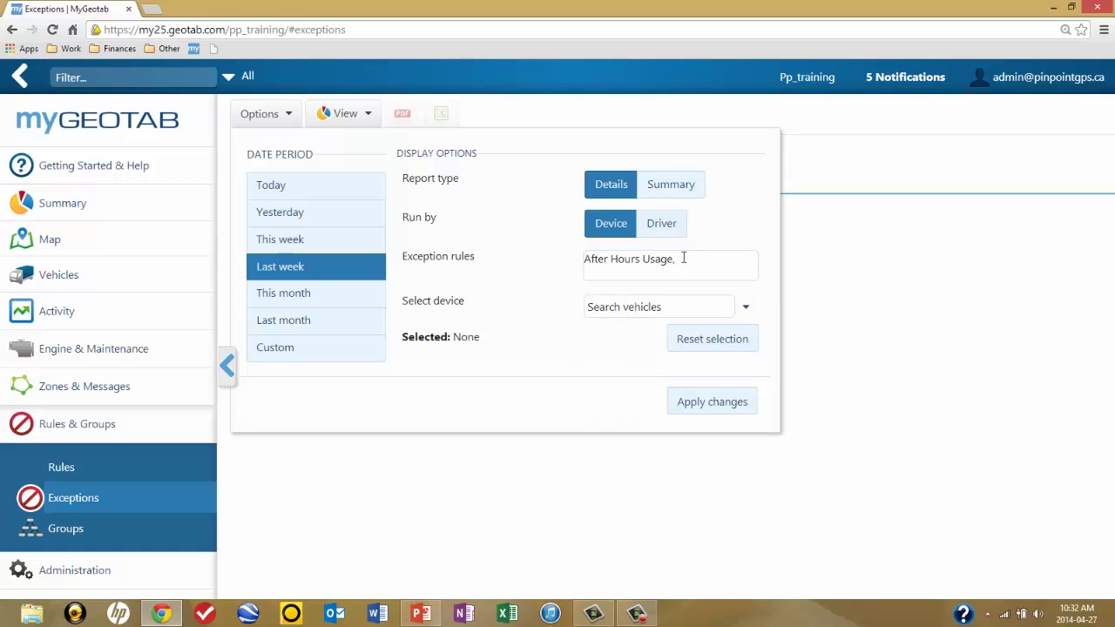
Select all vehicles as the report's devices.
click(747, 311)
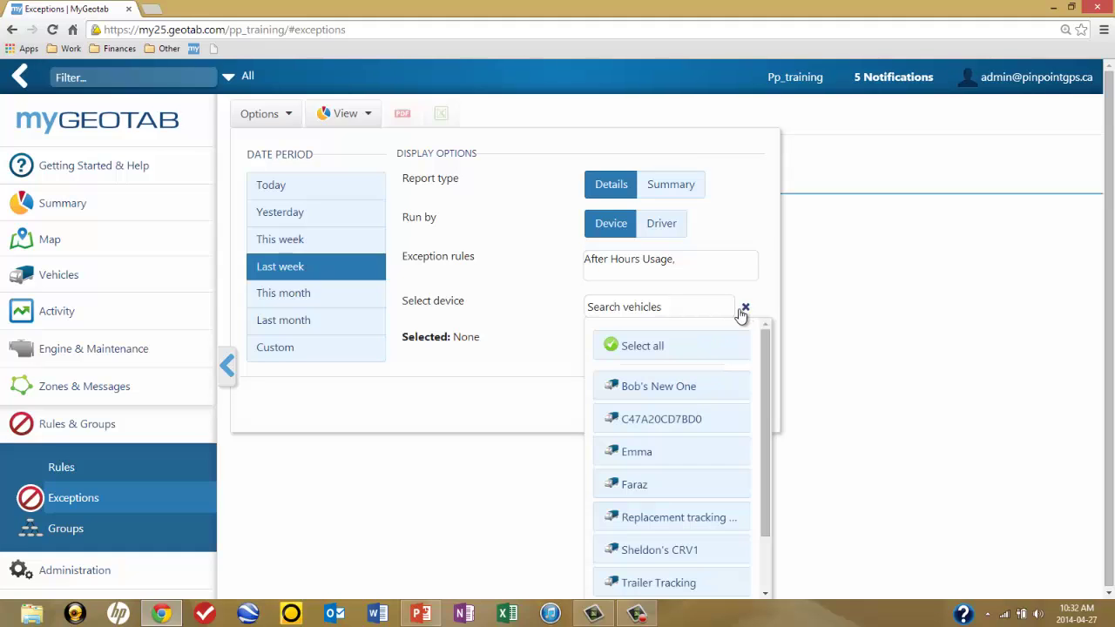
click(658, 347)
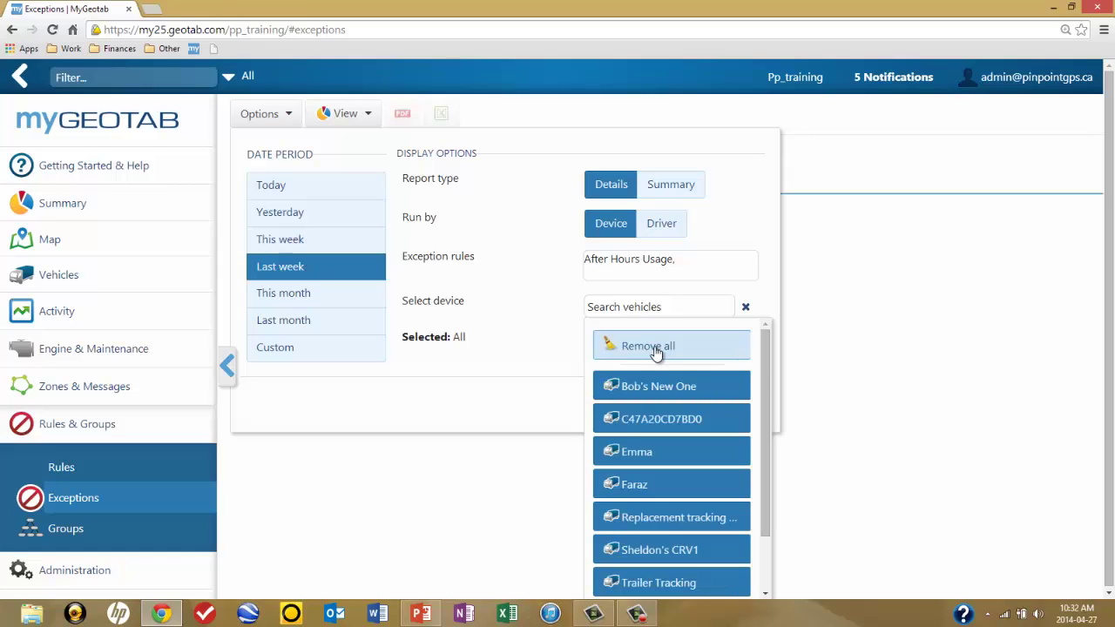
click(547, 342)
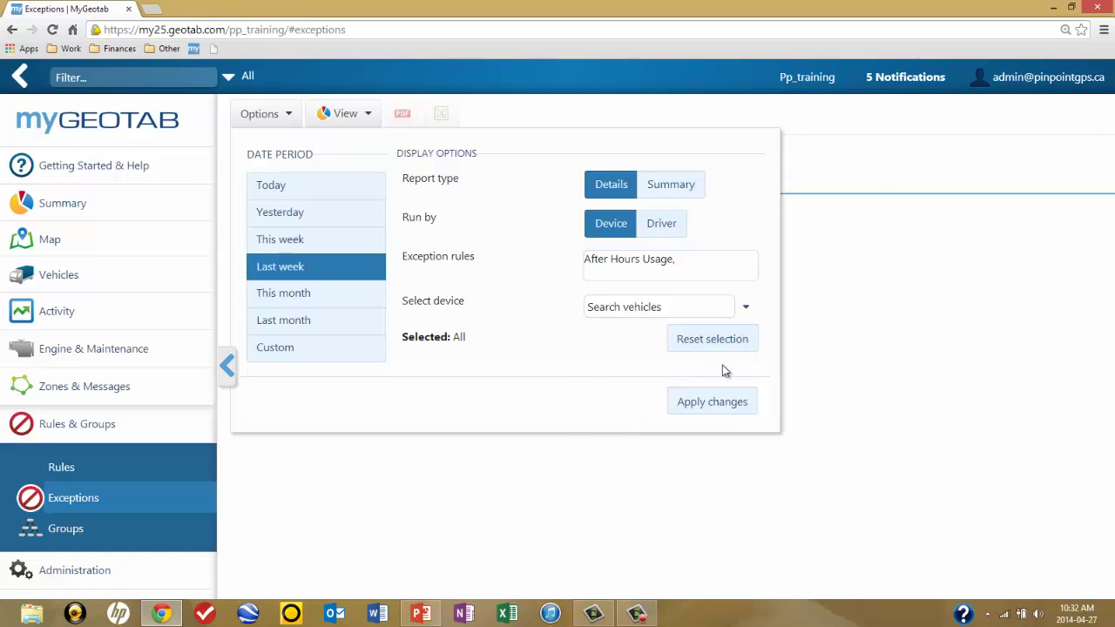
Apply the options to run the Apr 20–26, 2014 report and switch to the Advanced view.
click(715, 403)
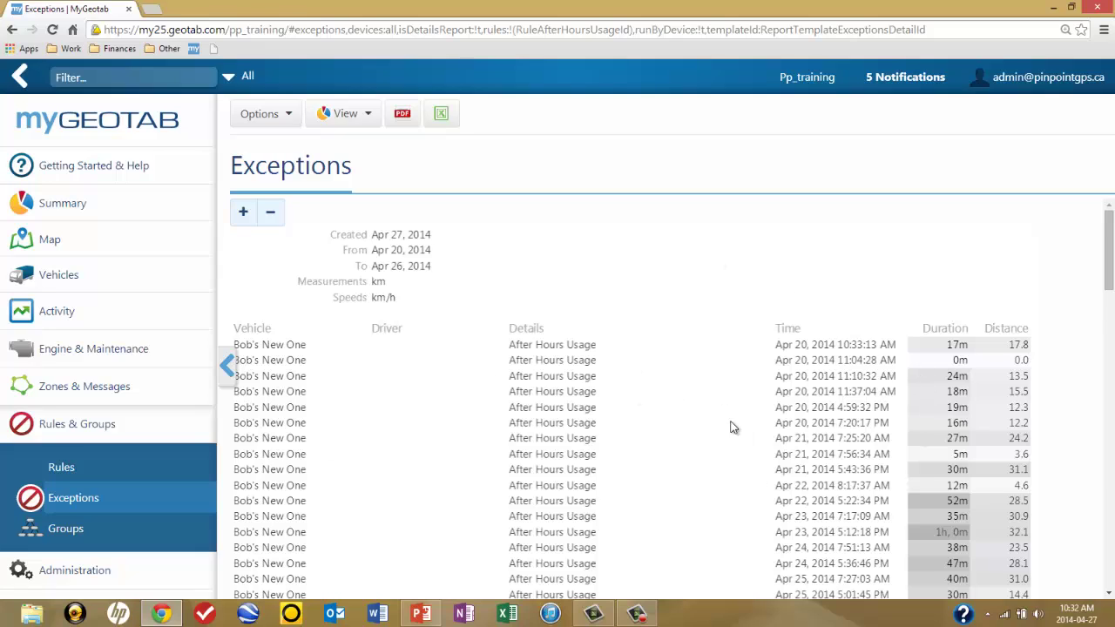
click(368, 116)
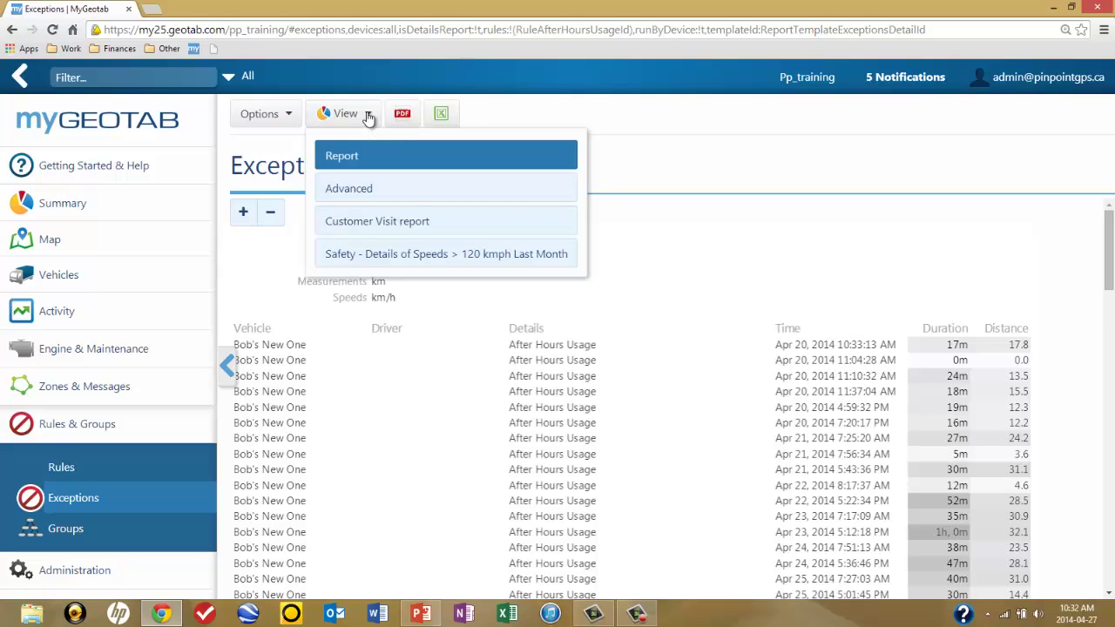
click(368, 188)
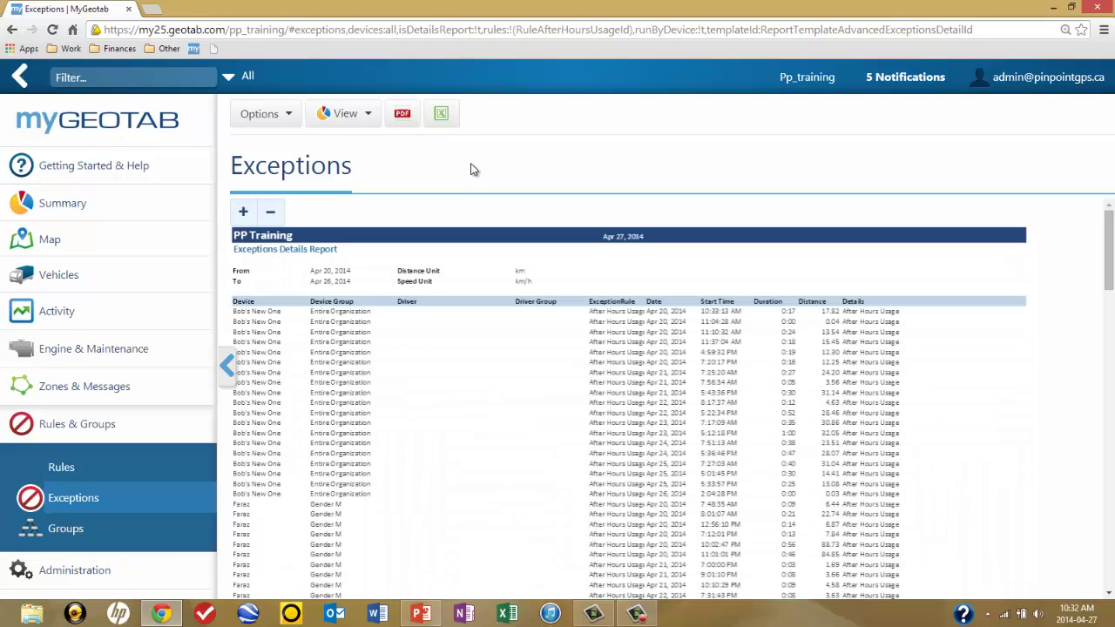
Export the Advanced report to Excel as 'after hours driving' on the Desktop.
click(442, 116)
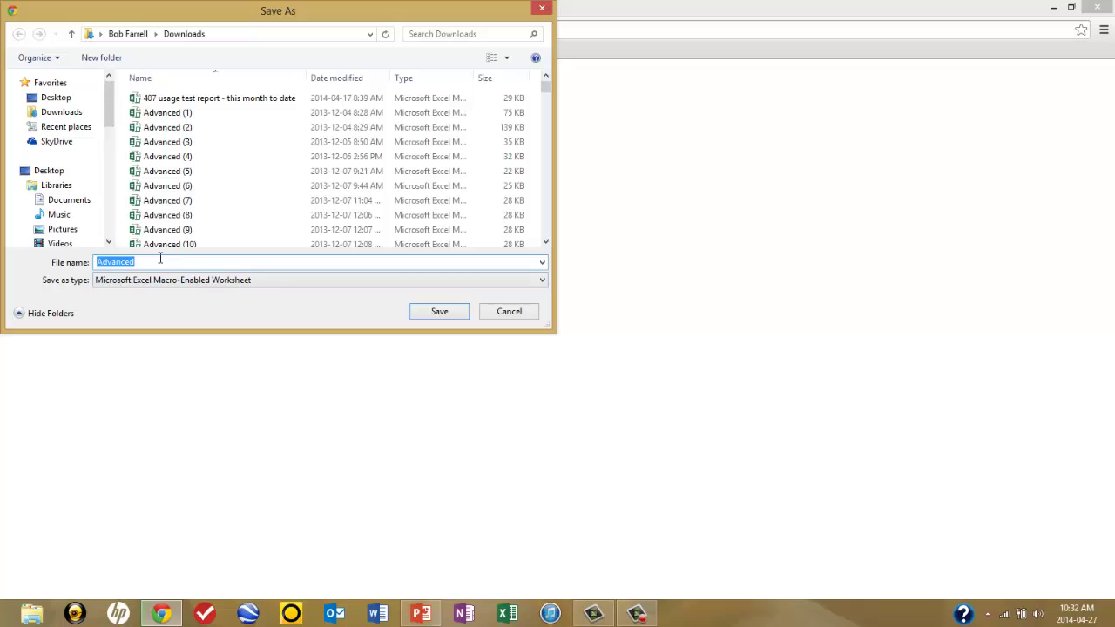
click(159, 259)
key(ctrl+a)
text(a)
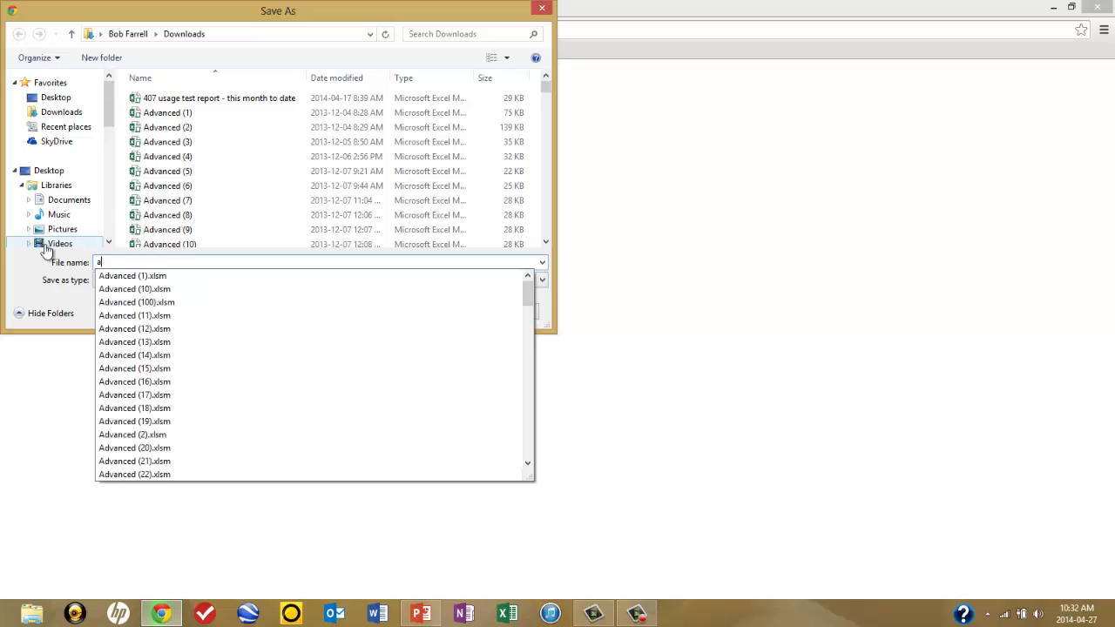
text(fter all)
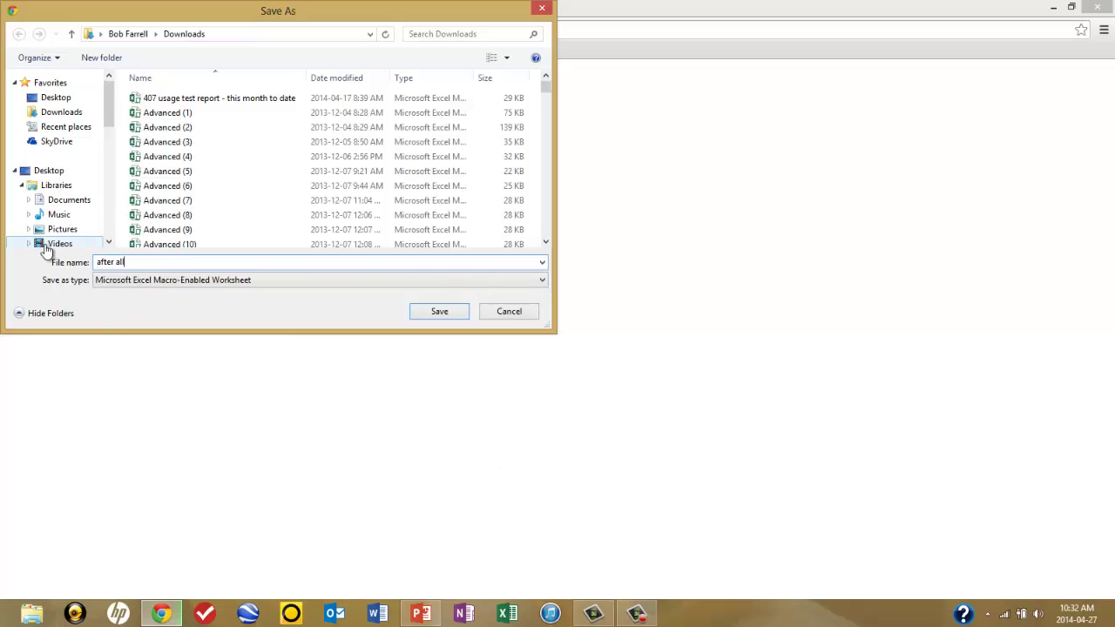
key(BackSpace)
key(BackSpace)
key(BackSpace)
text(hours drivi)
click(50, 97)
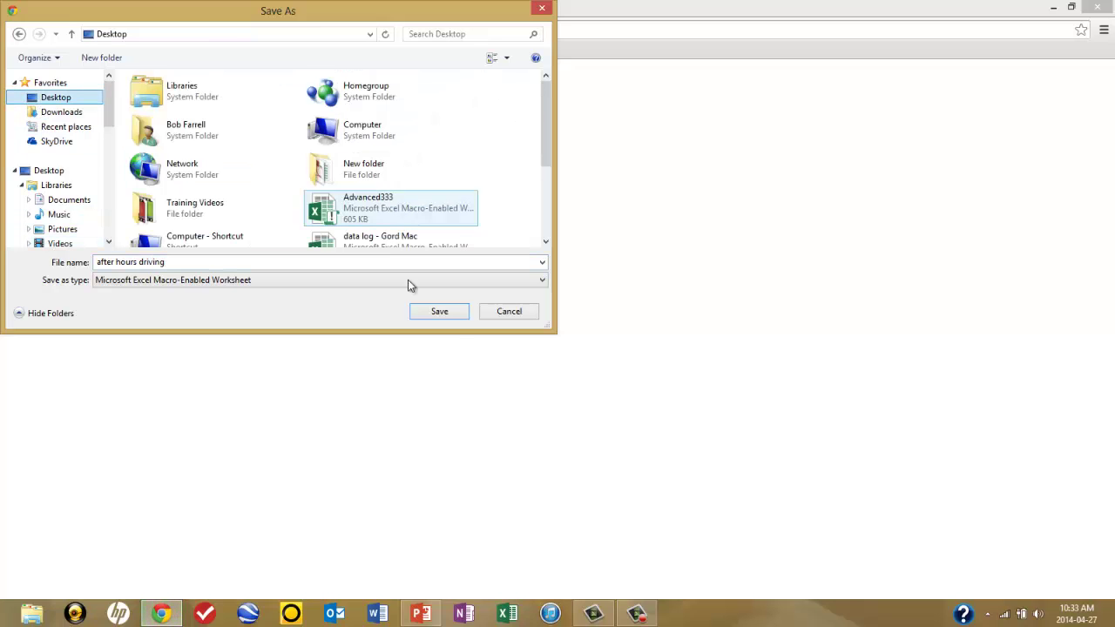
click(449, 318)
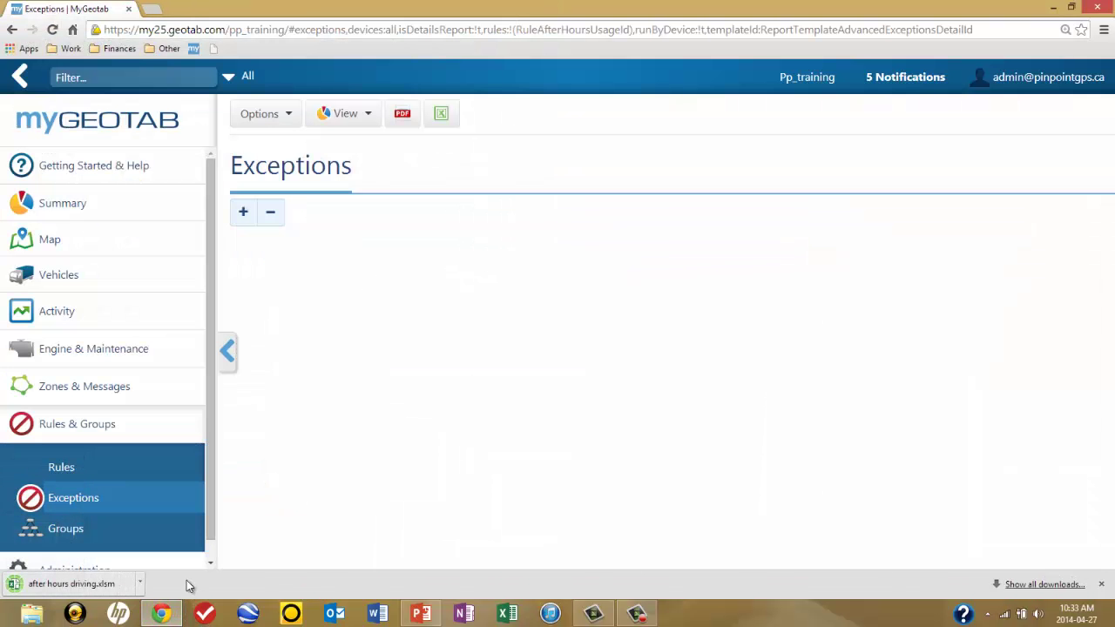
Open the downloaded workbook in Excel, enable editing, and show the pivot table's field list.
click(54, 590)
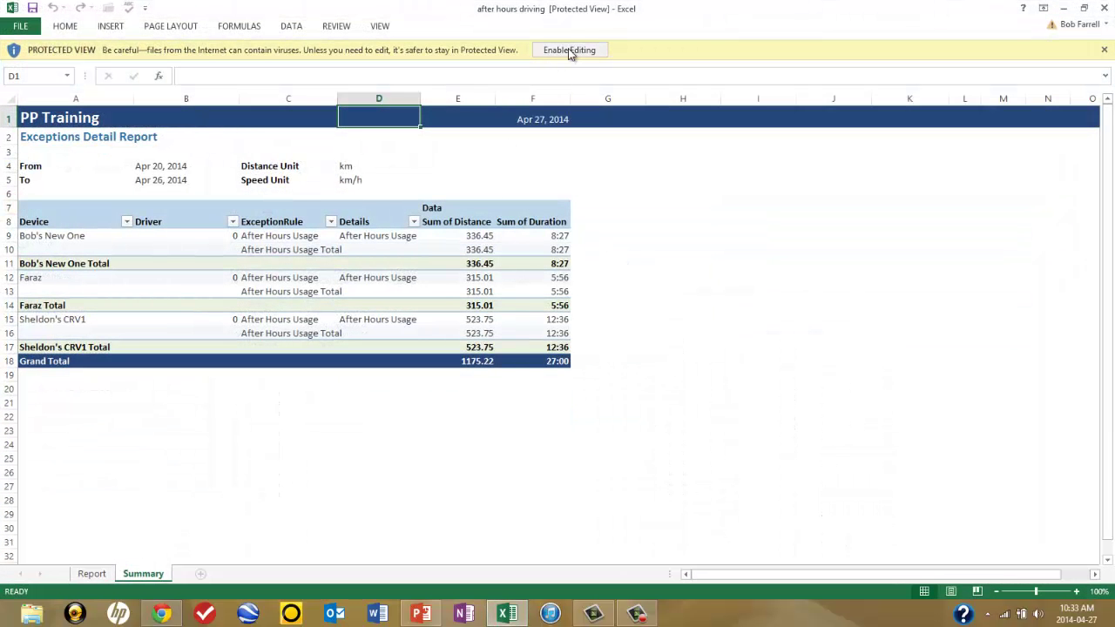
click(569, 50)
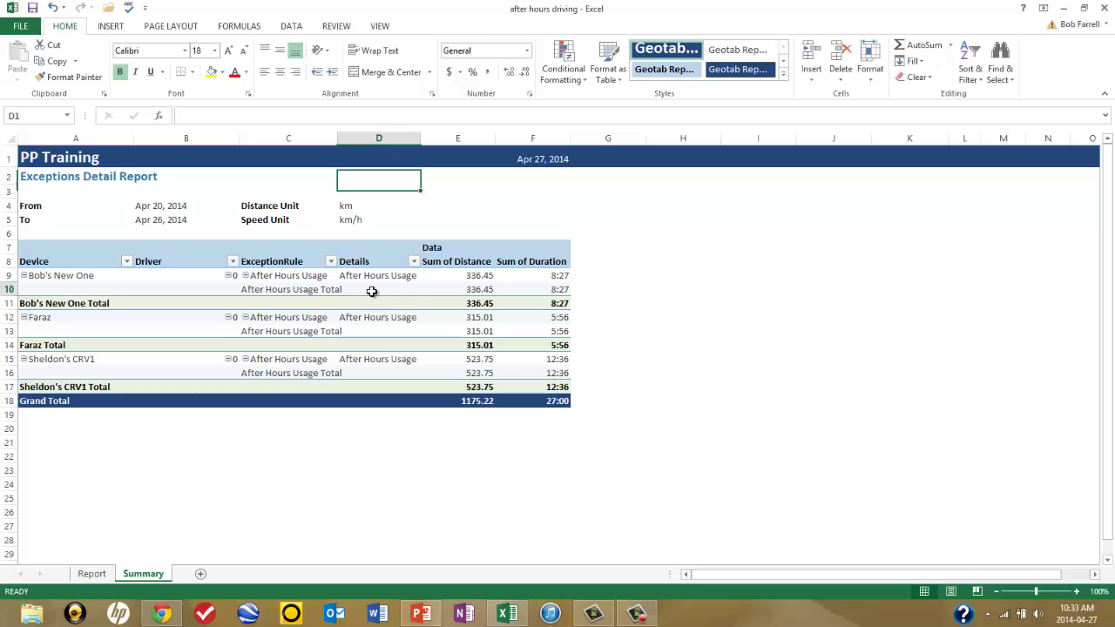
click(372, 290)
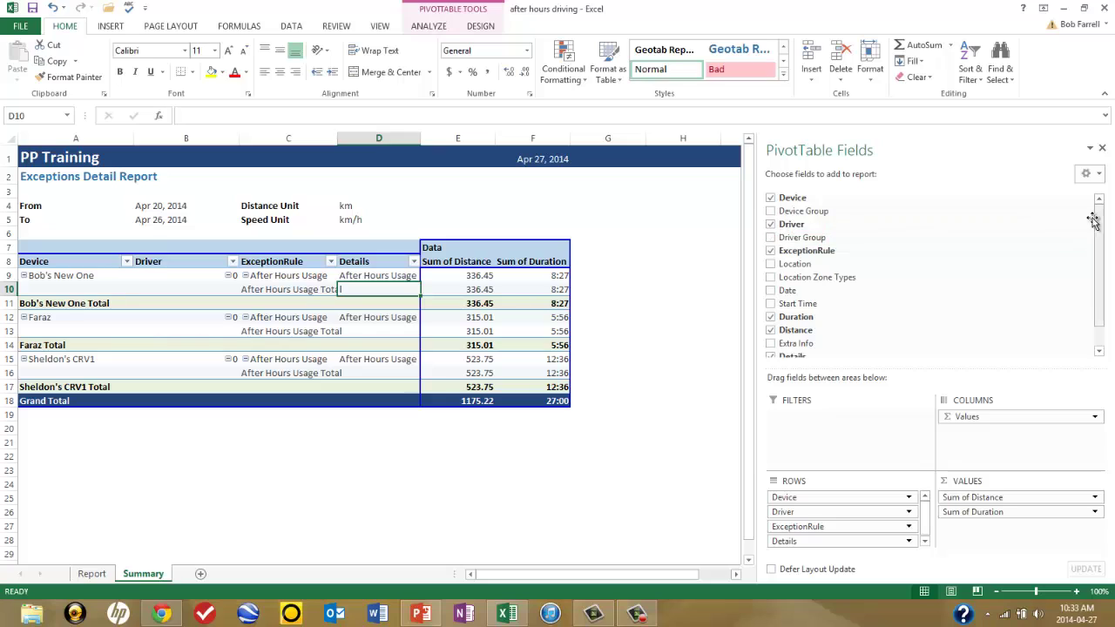
Remove Driver and add Location, Date and Start Time to the pivot table.
click(771, 225)
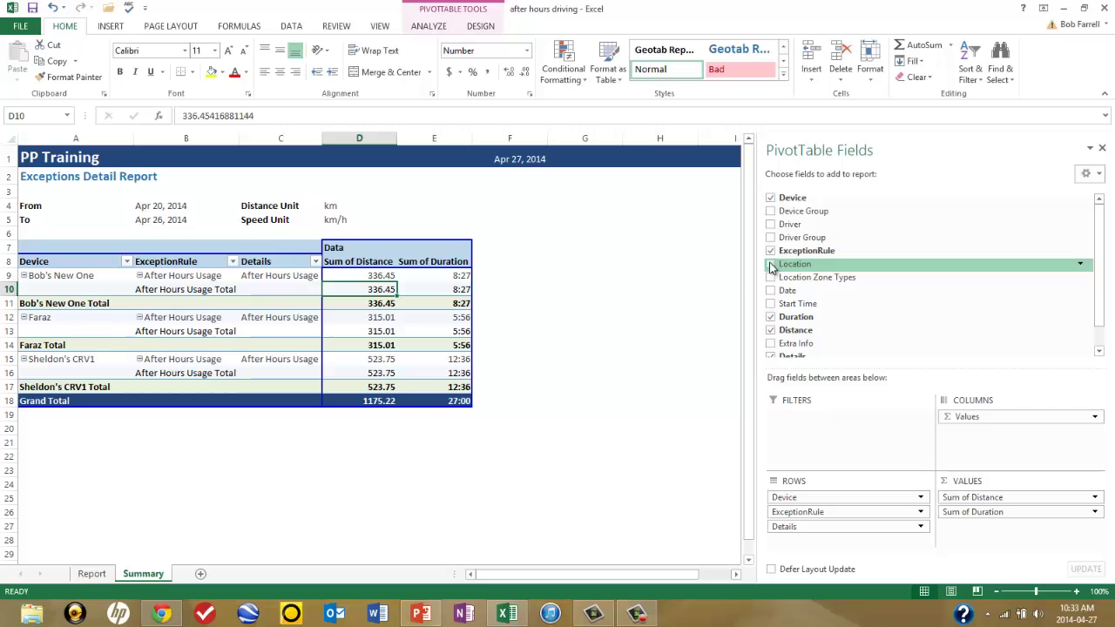
click(771, 264)
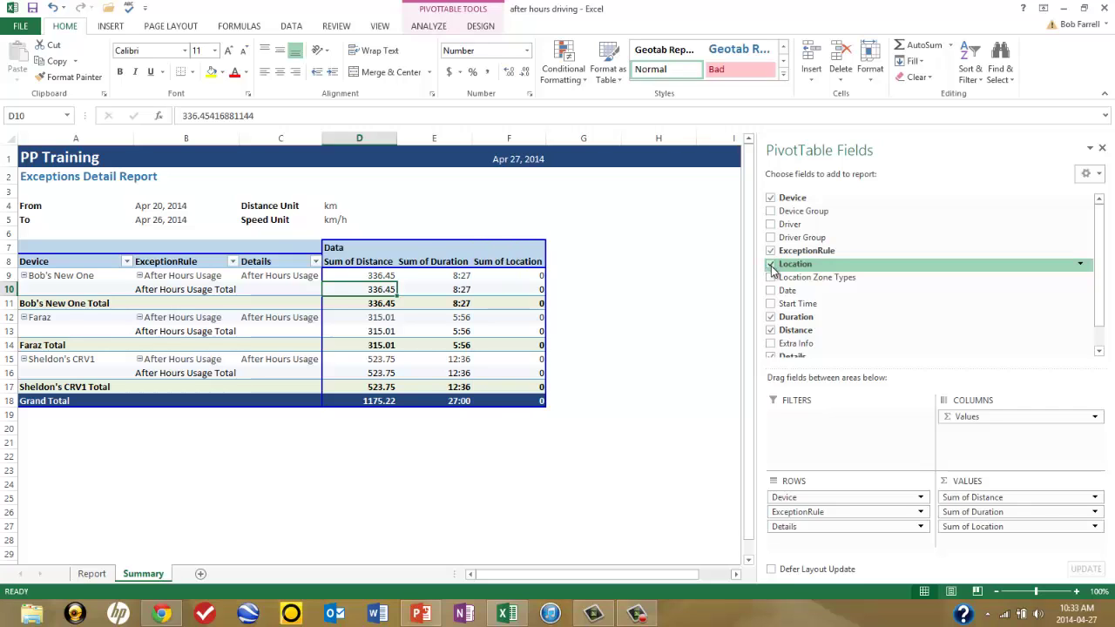
click(771, 291)
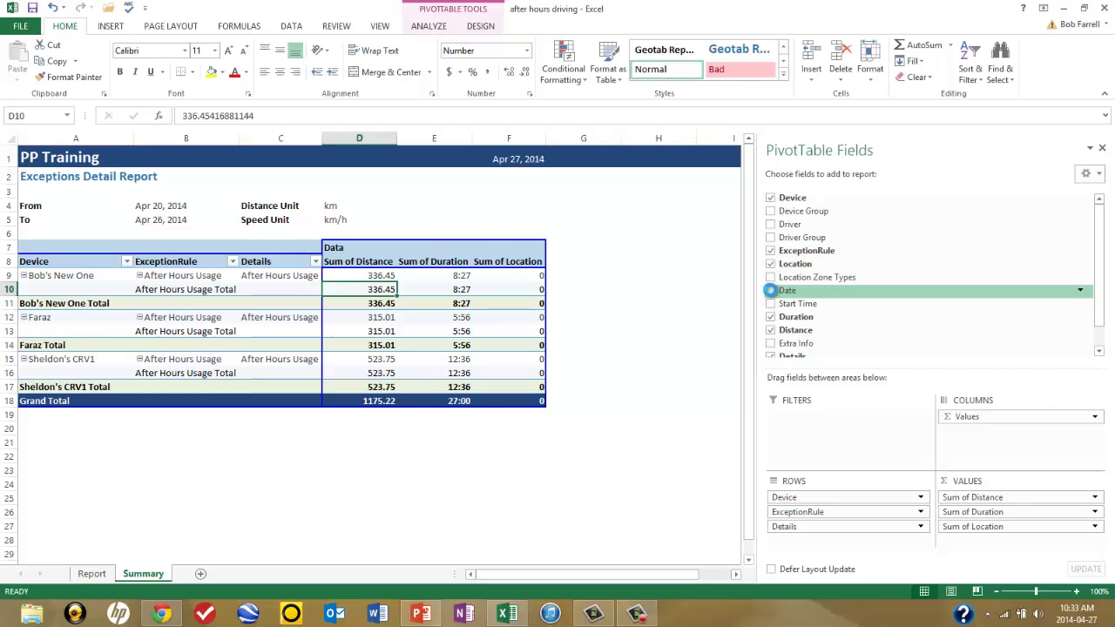
click(771, 303)
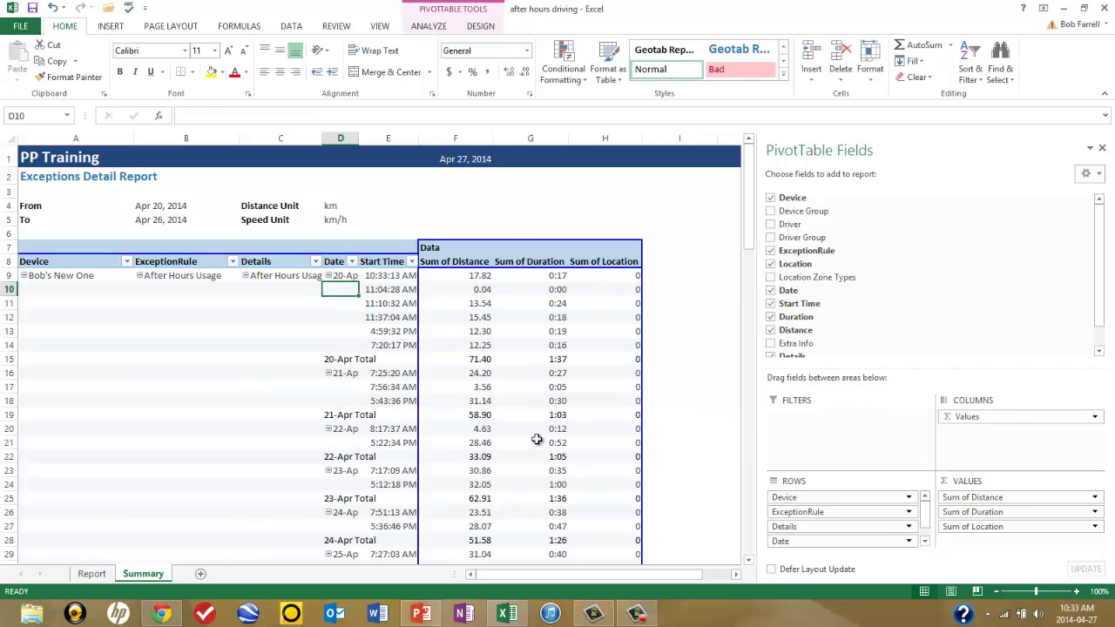
drag(673, 575, 608, 571)
scroll(286, 348, down, 4)
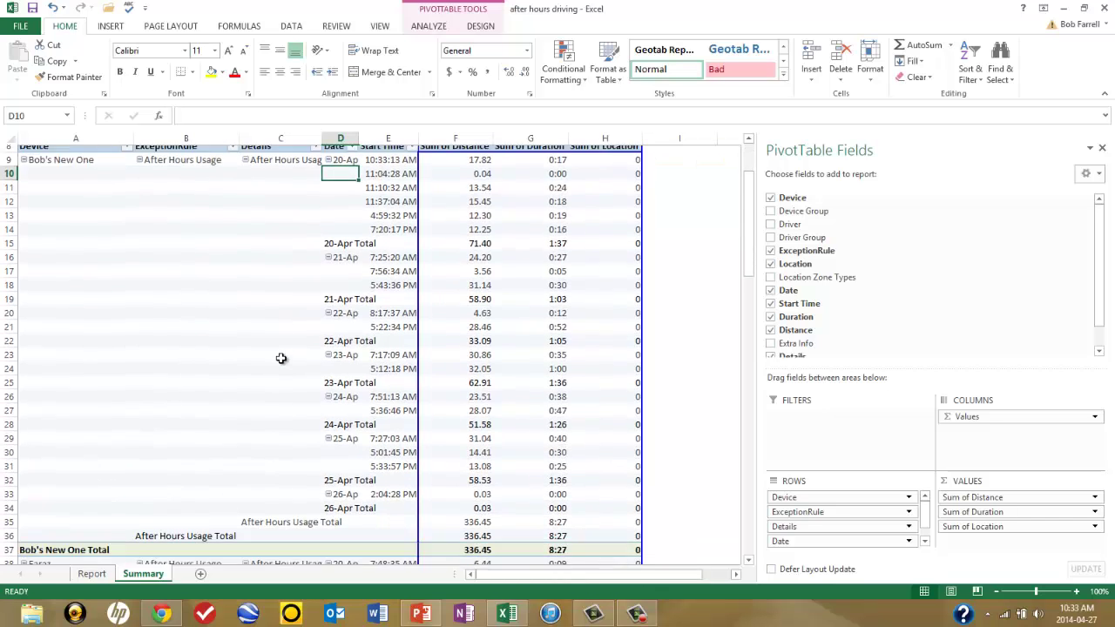
scroll(287, 348, down, 8)
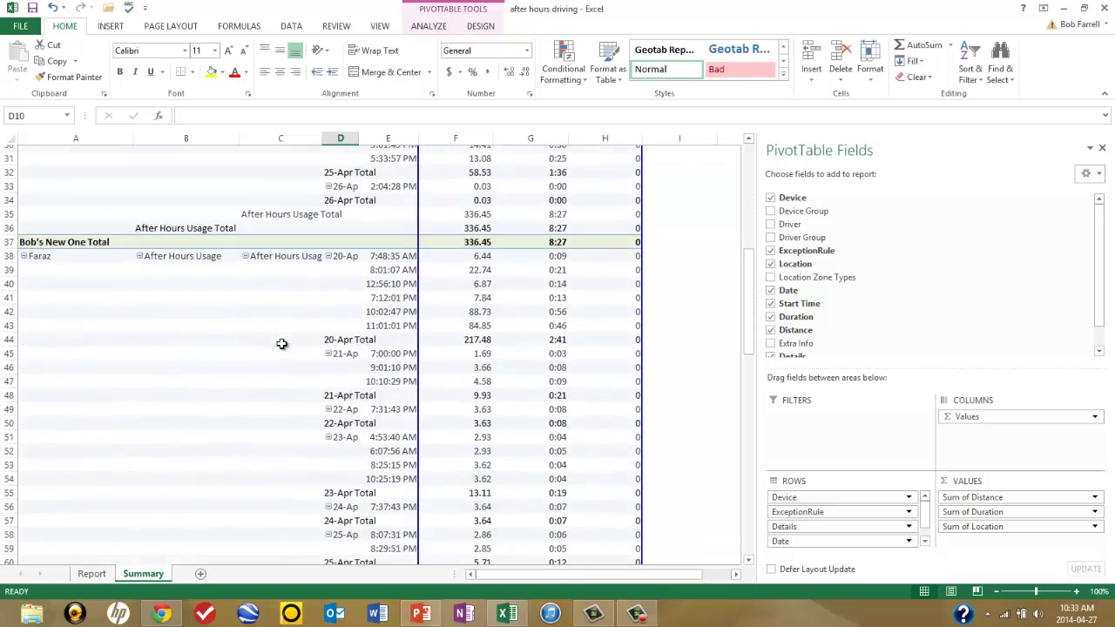
scroll(282, 344, down, 12)
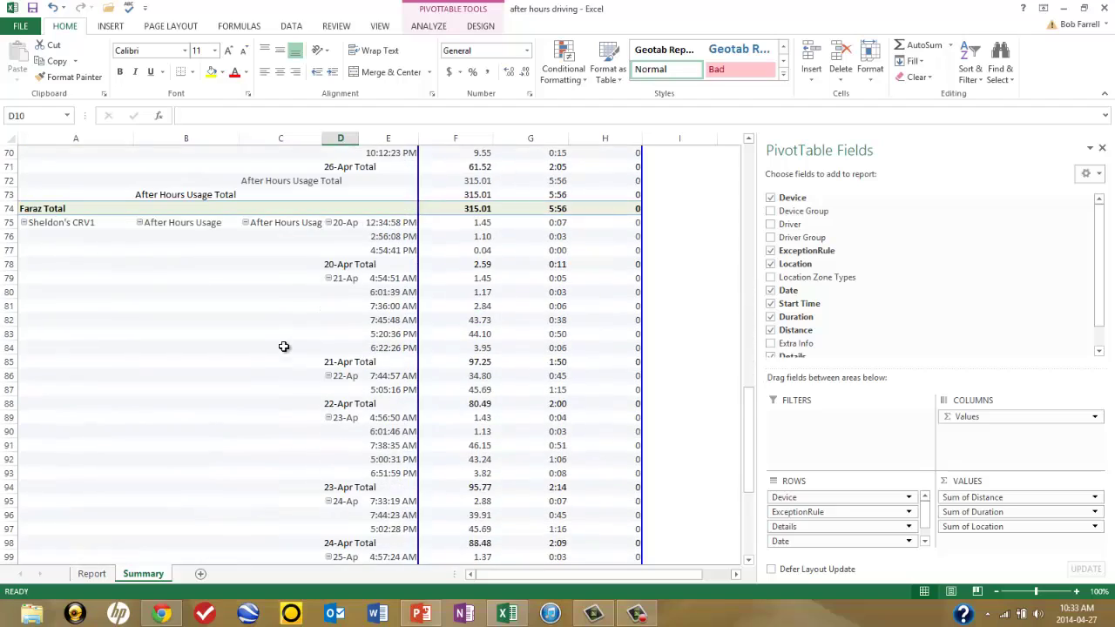
scroll(284, 347, down, 3)
scroll(285, 346, up, 4)
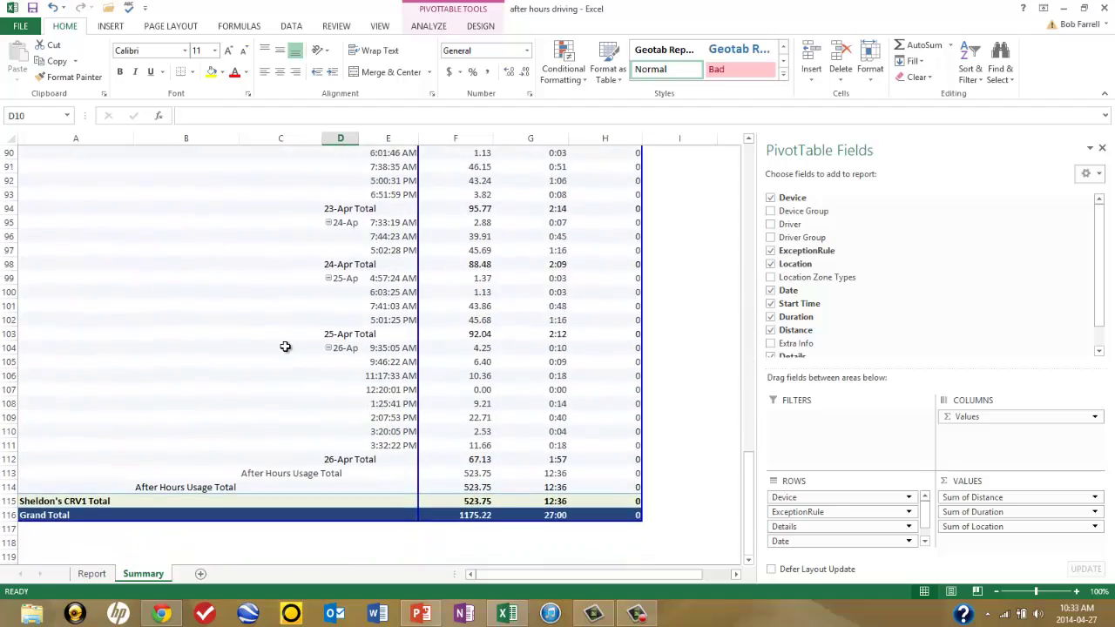
scroll(296, 344, down, 3)
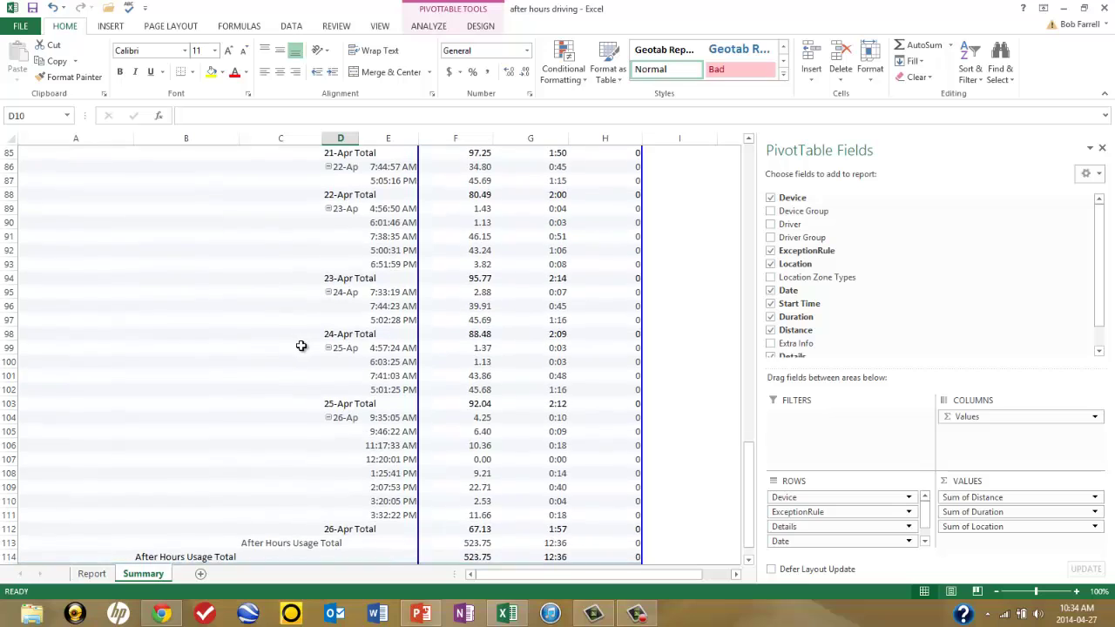
scroll(296, 345, up, 20)
scroll(346, 304, up, 6)
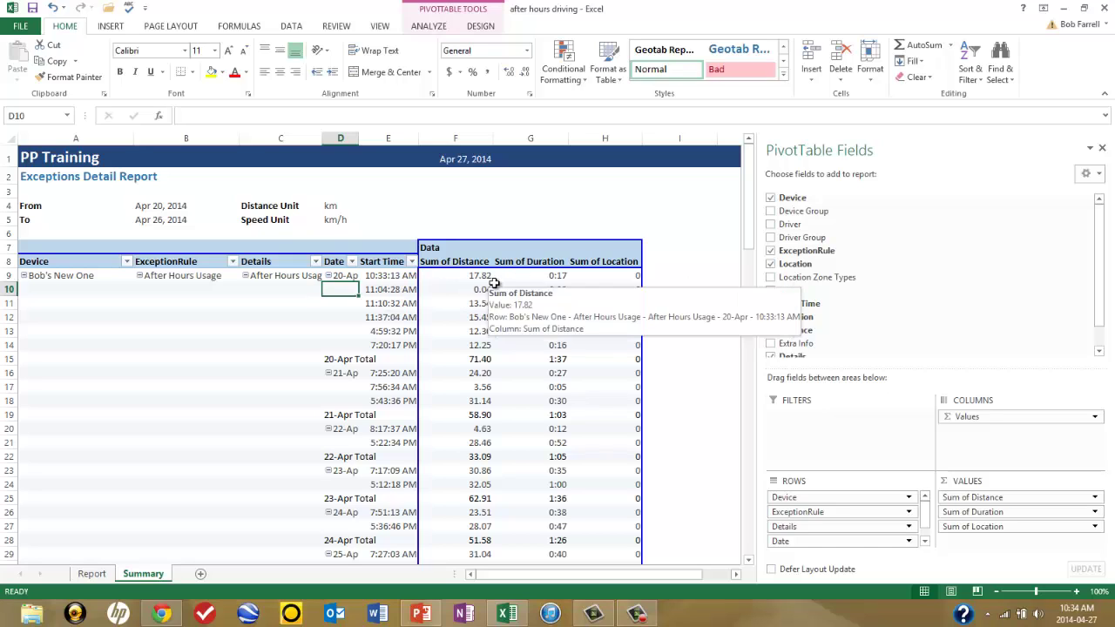
mouse_move(493, 279)
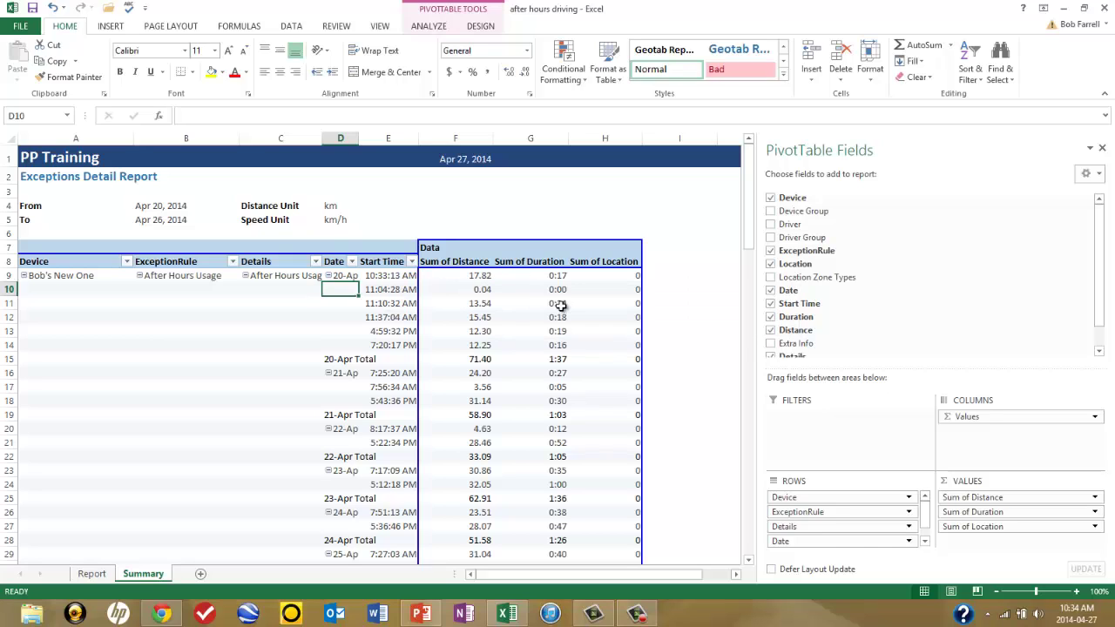
mouse_move(555, 277)
click(482, 290)
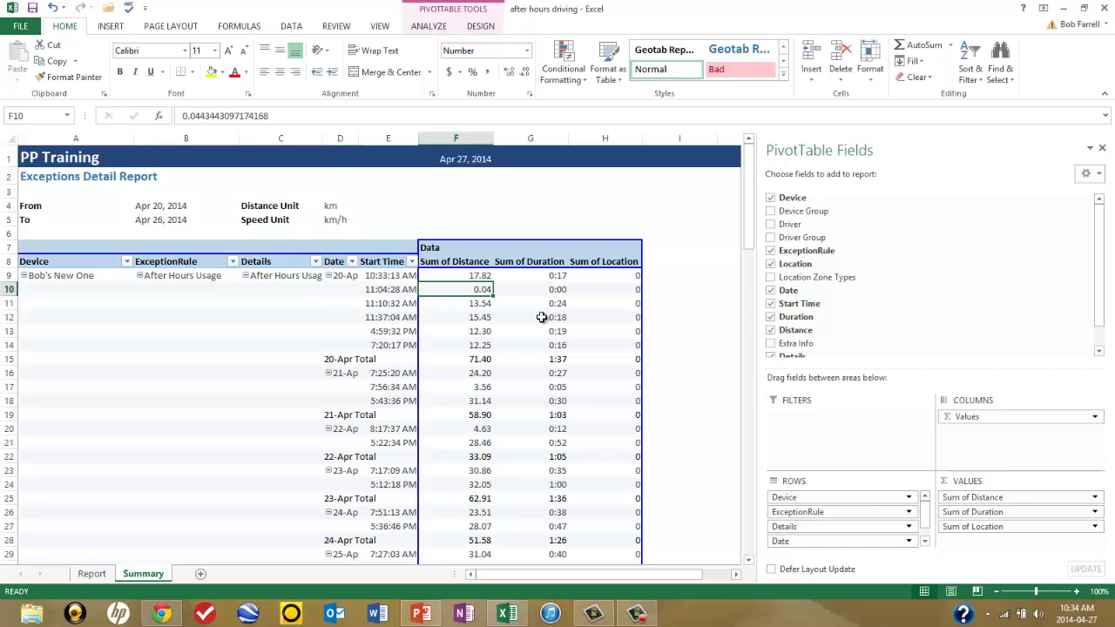
mouse_move(527, 316)
mouse_move(478, 307)
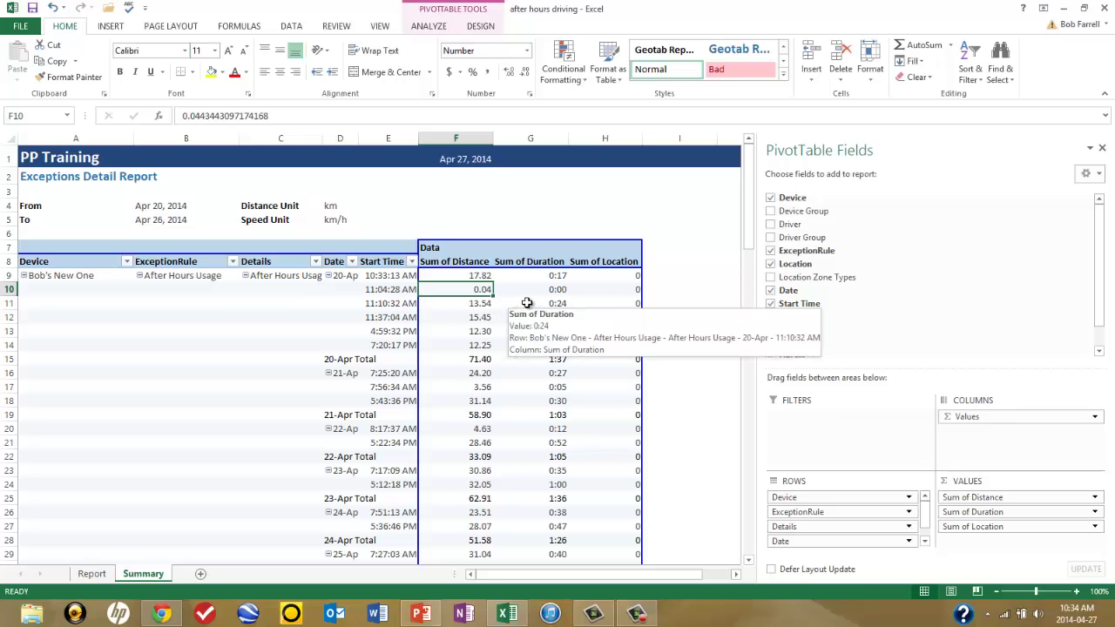
scroll(525, 314, down, 6)
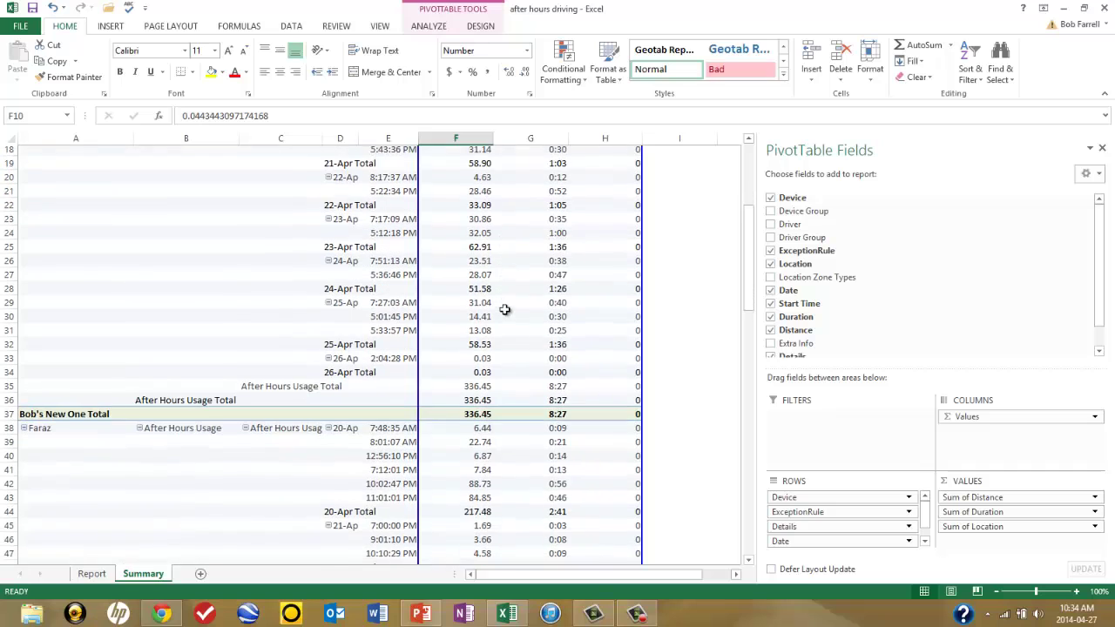
scroll(504, 309, down, 2)
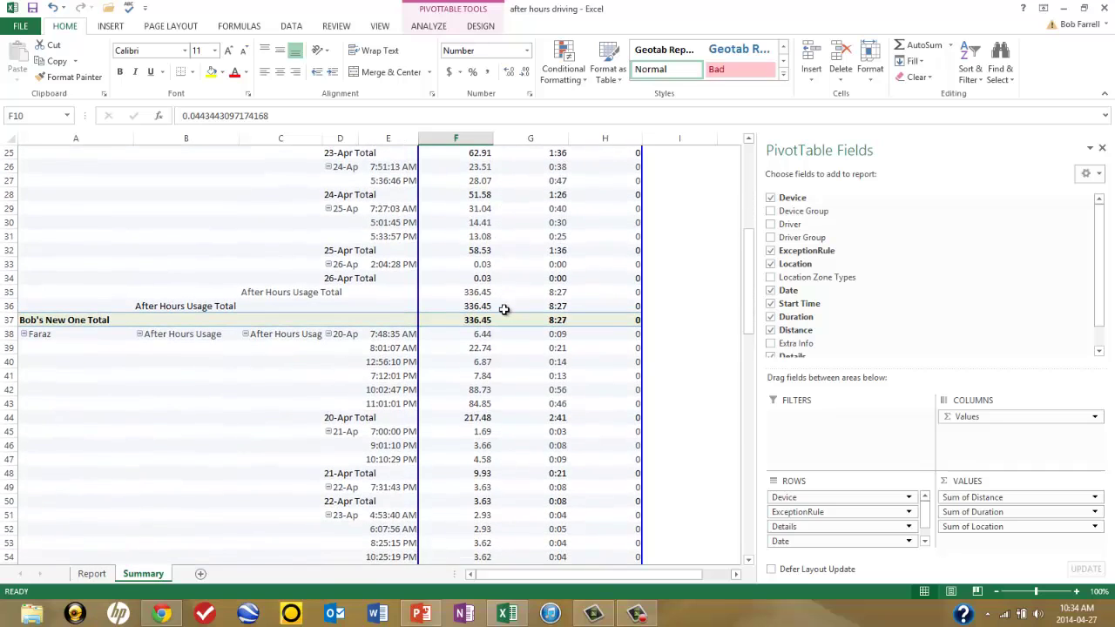
scroll(504, 309, up, 6)
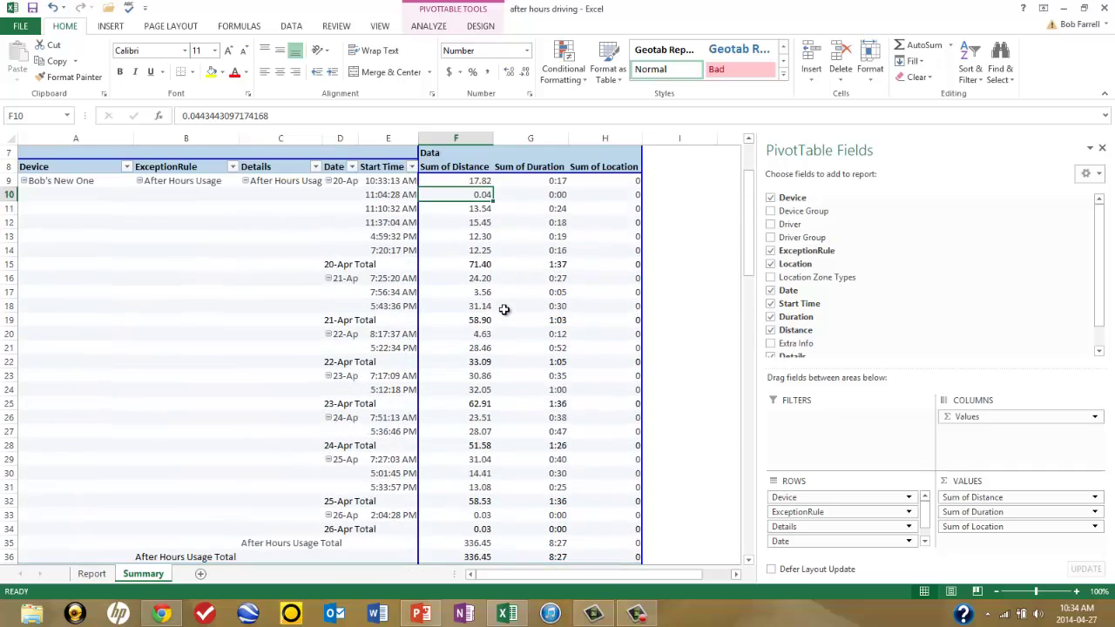
Turn off the per-date subtotals using the 20-Apr Total row.
click(340, 266)
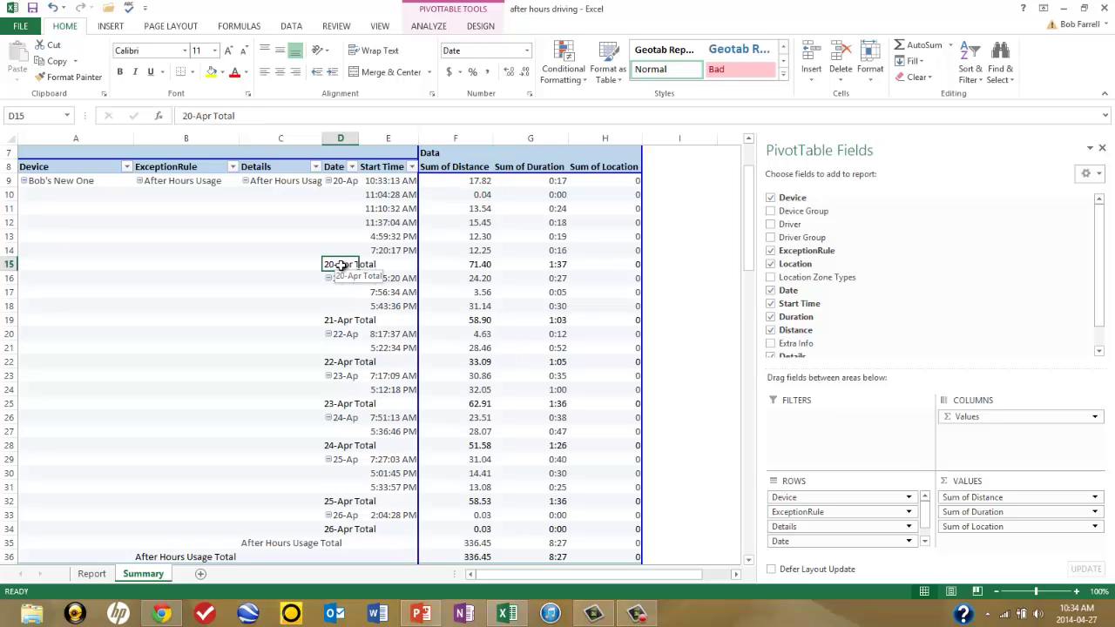
right_click(345, 269)
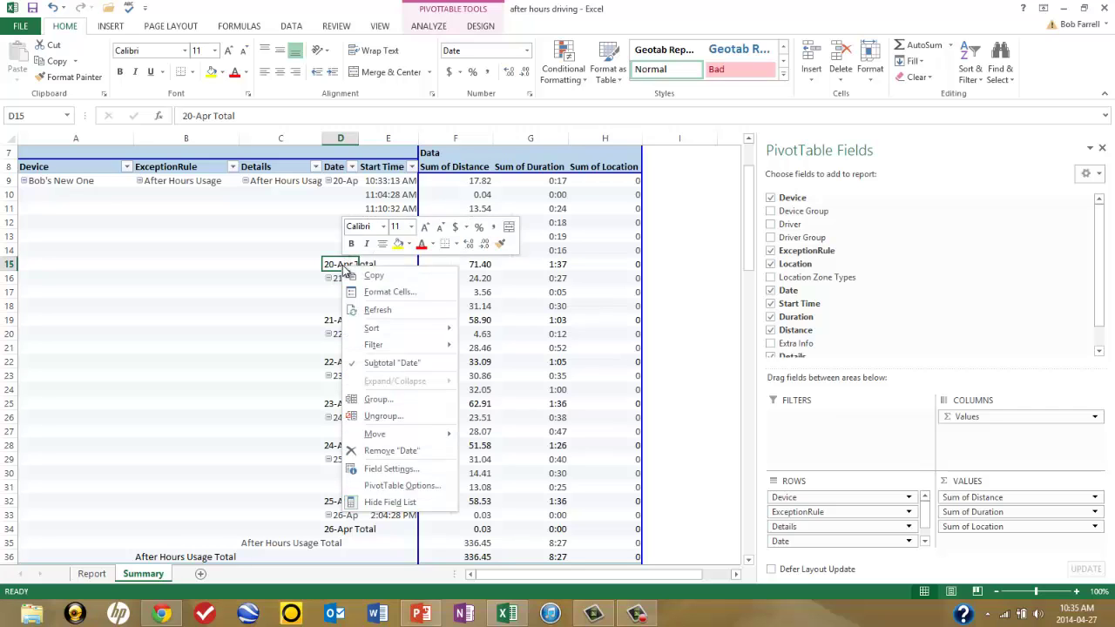
click(354, 363)
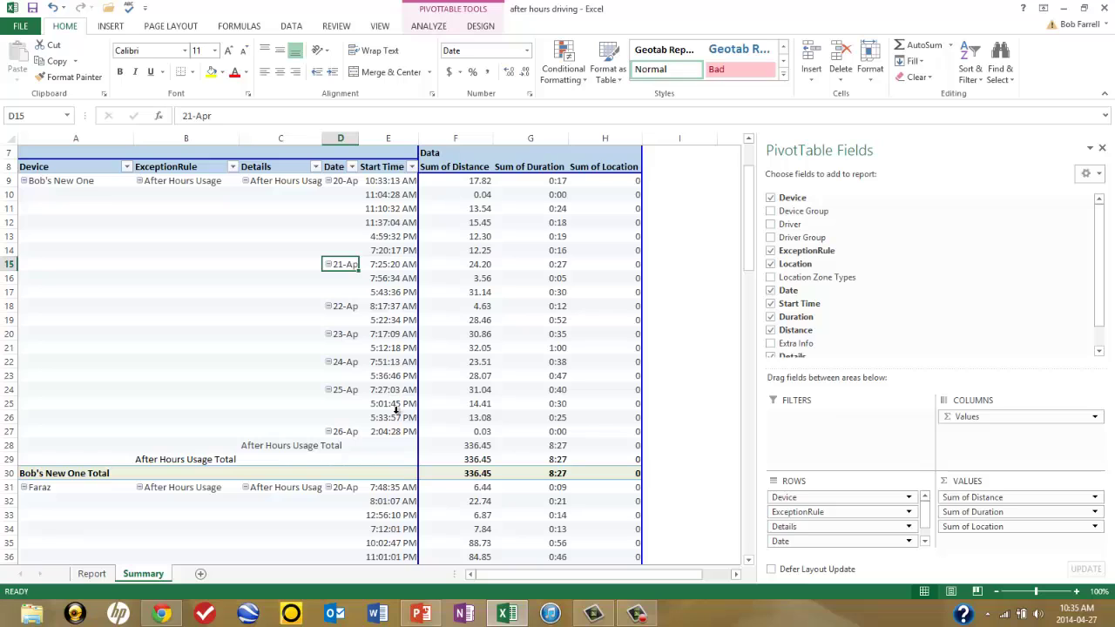
Turn off the Details subtotal using the After Hours Usage Total row.
click(266, 447)
right_click(266, 449)
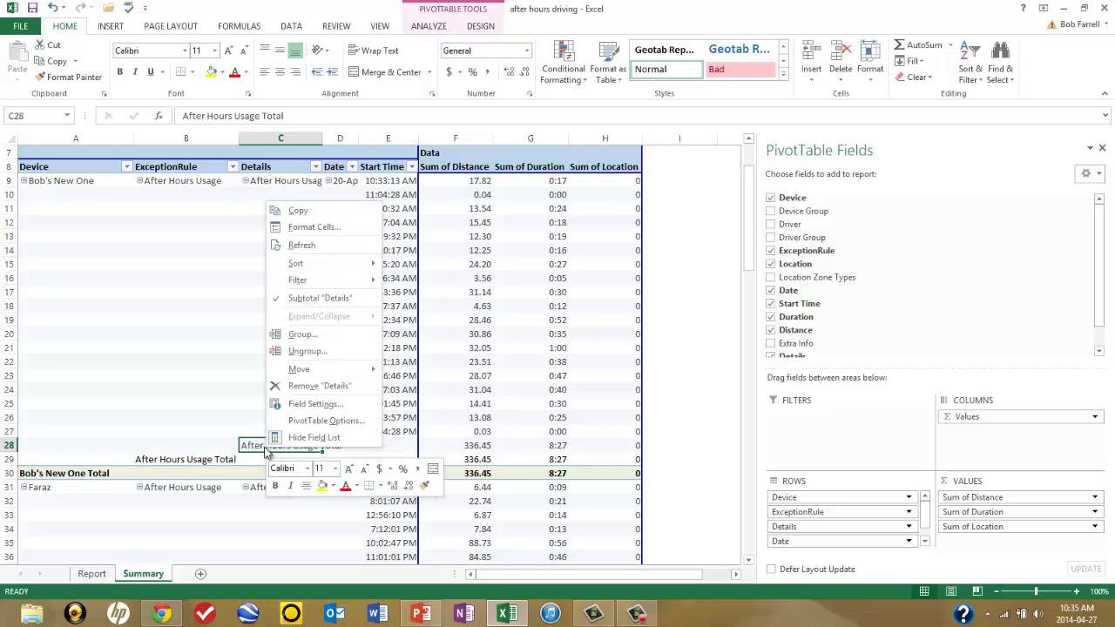
click(296, 298)
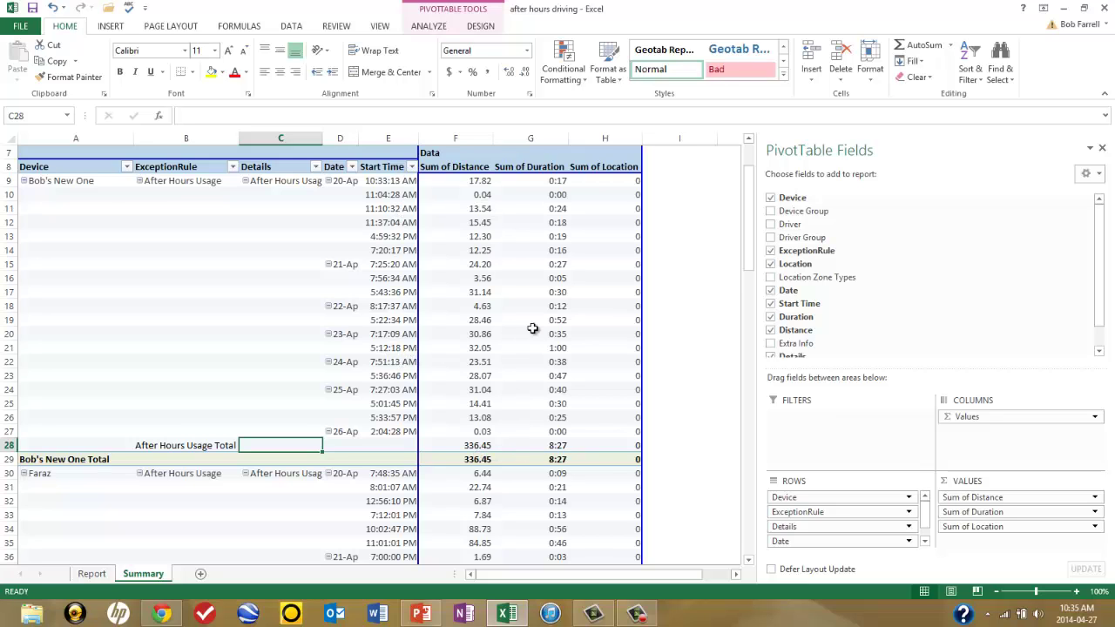
scroll(533, 329, down, 4)
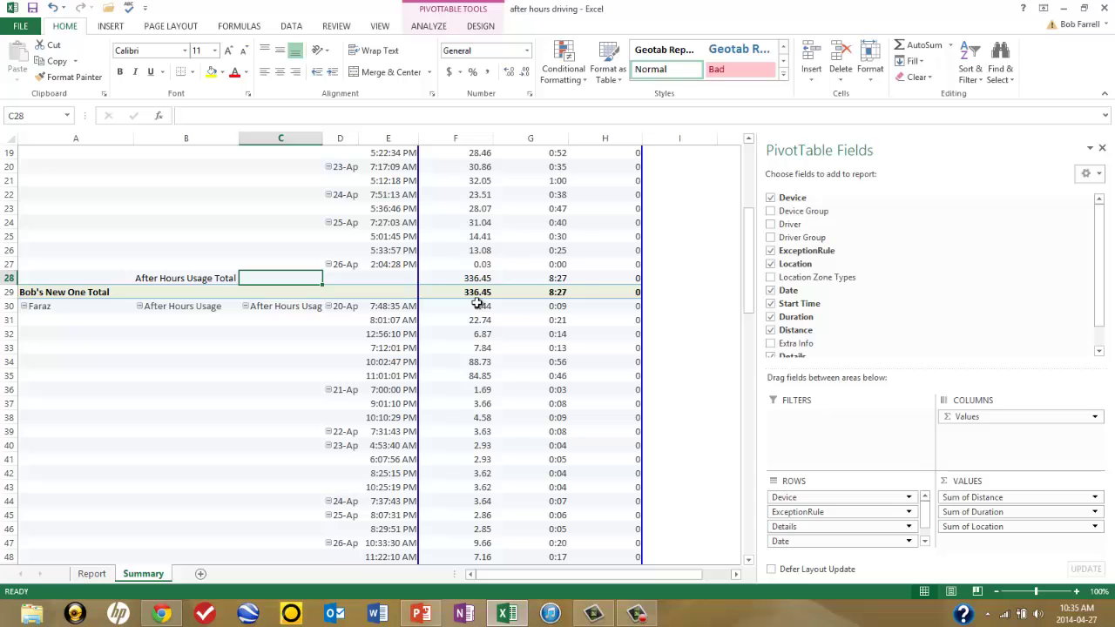
scroll(471, 327, down, 6)
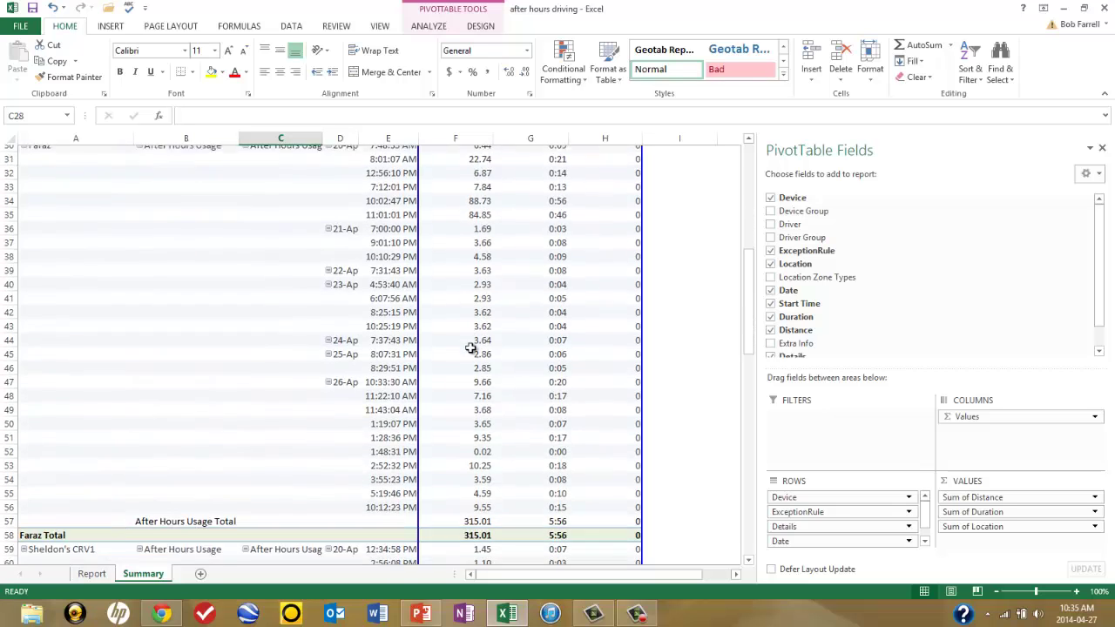
scroll(471, 349, down, 3)
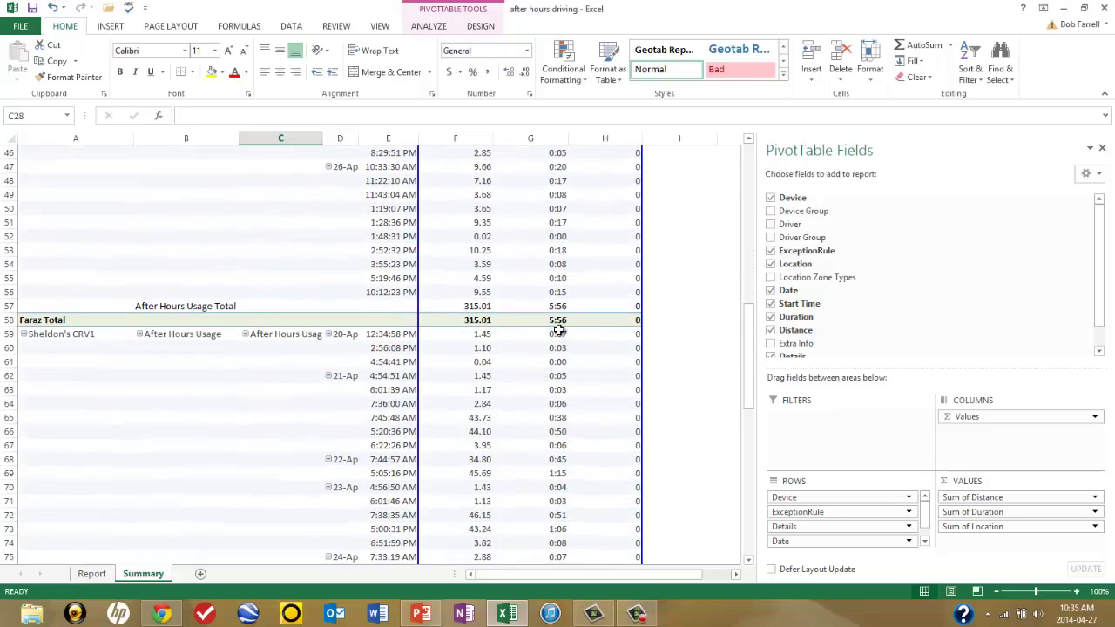
scroll(482, 331, down, 7)
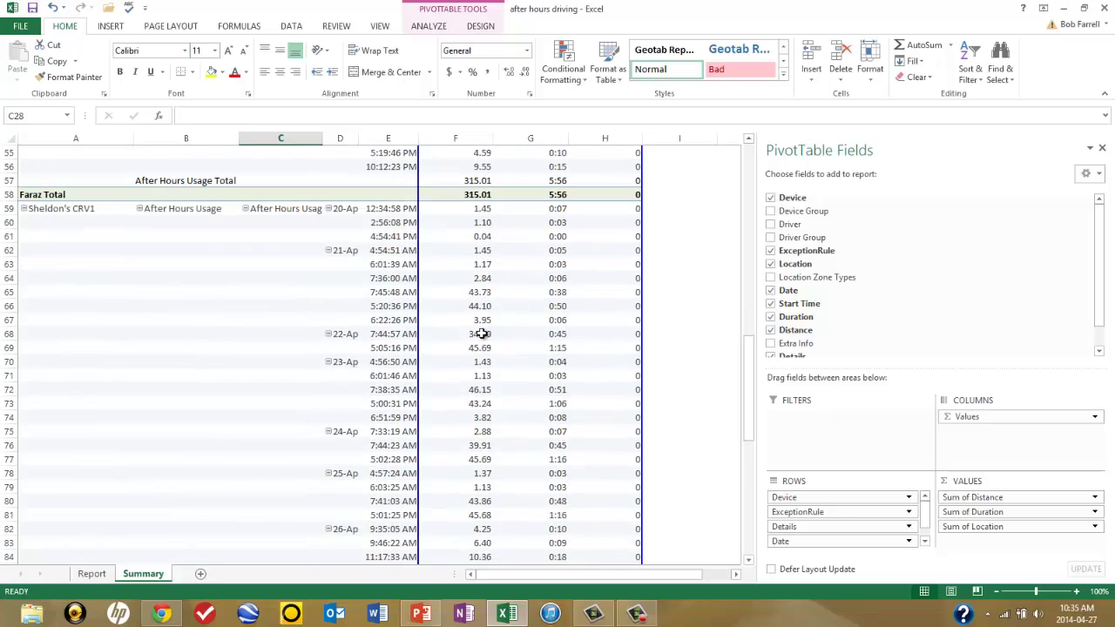
scroll(482, 334, down, 1)
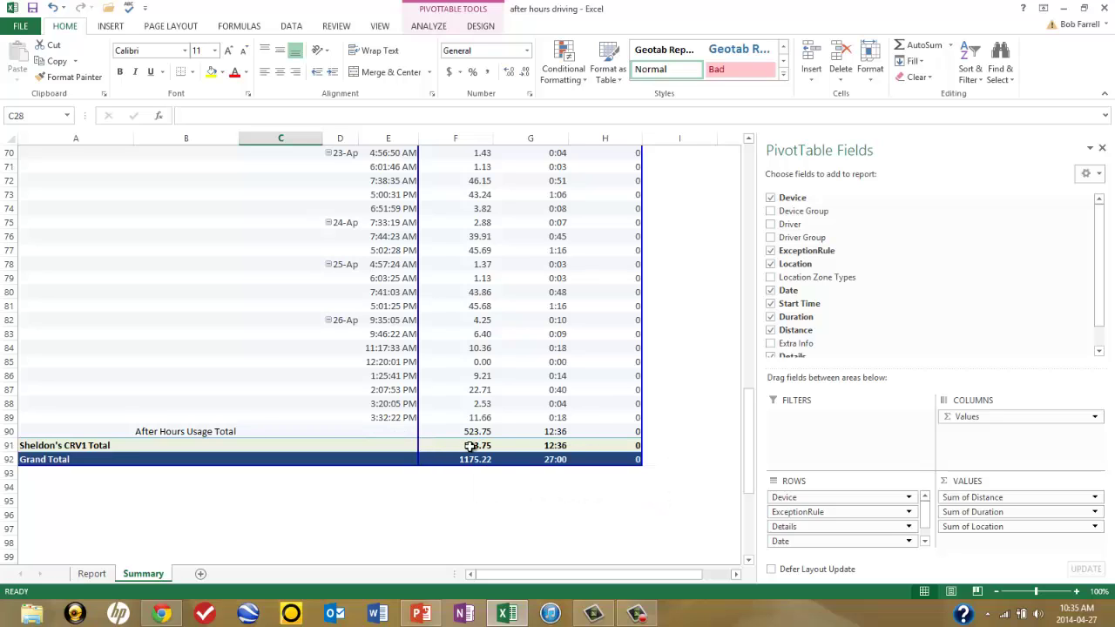
scroll(555, 520, down, 2)
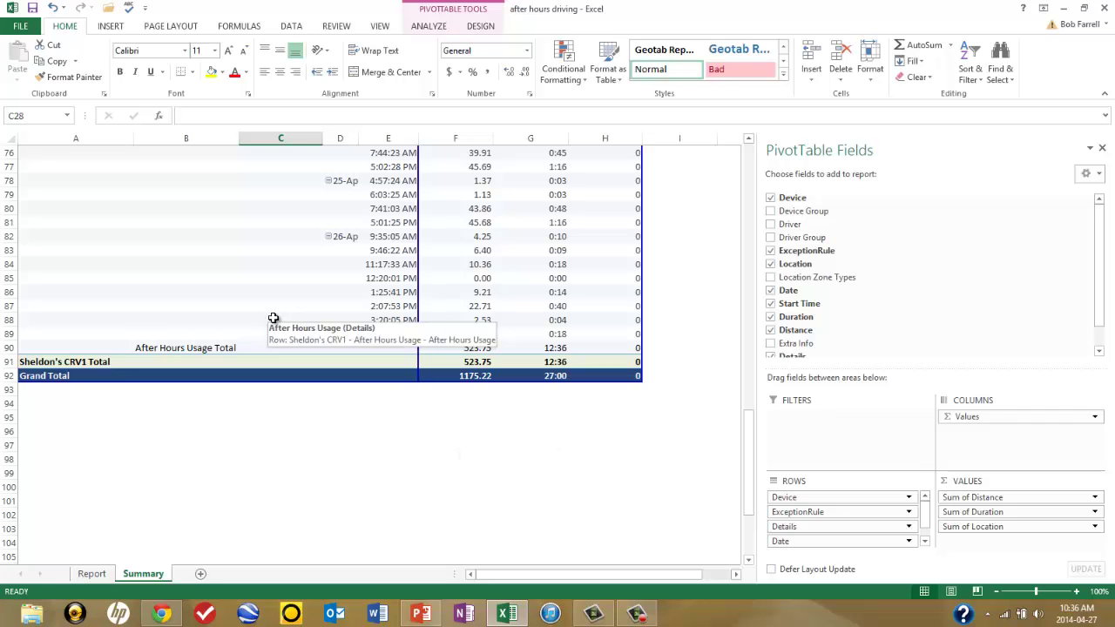
scroll(274, 318, up, 6)
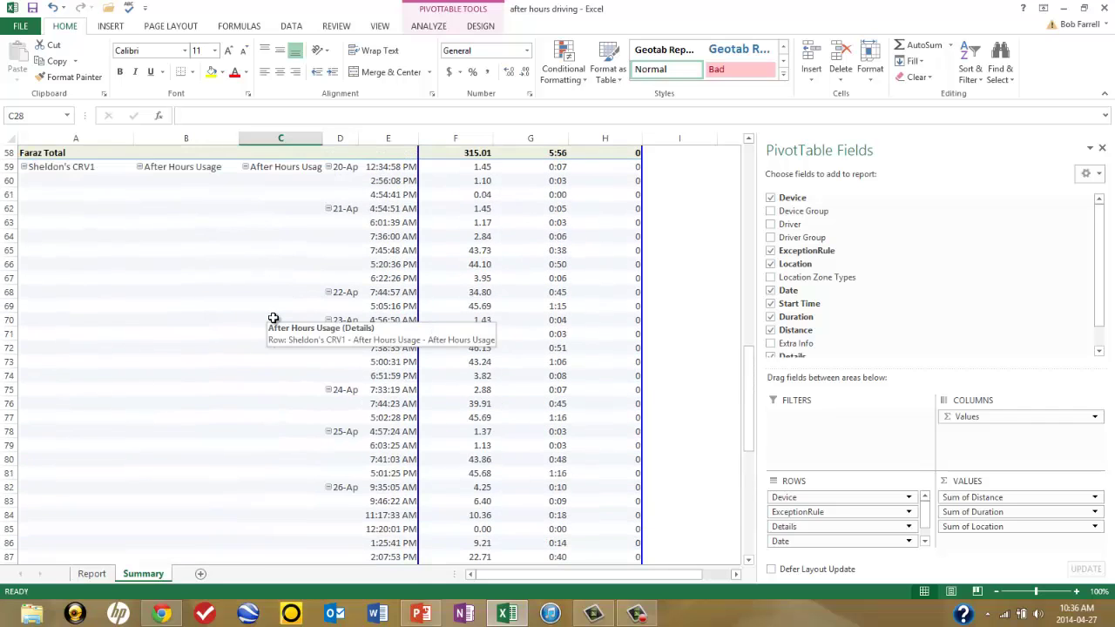